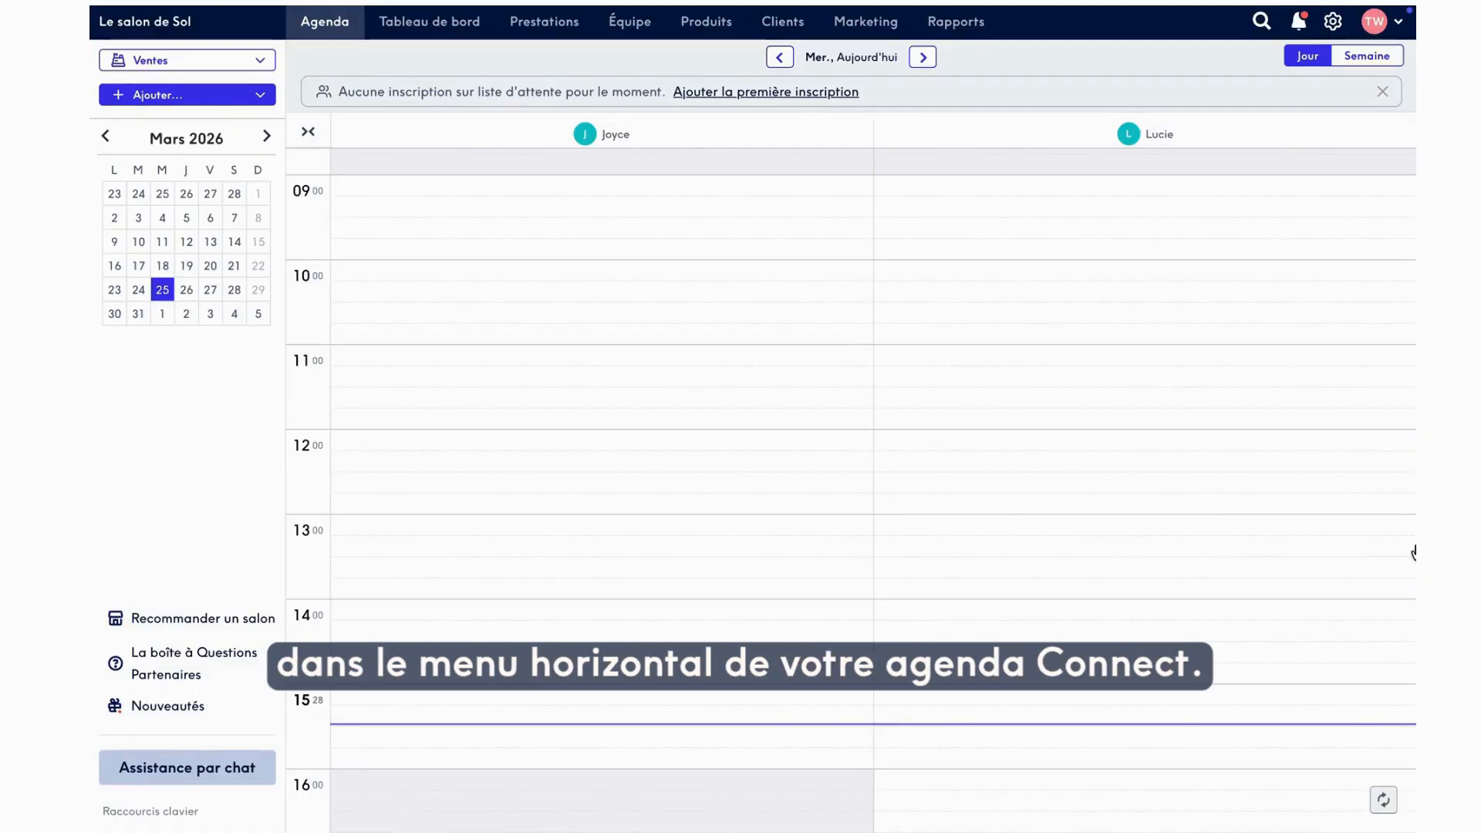
Step: Start adding a new individual service to the salon's service menu and search the service list for "massage"
click(552, 27)
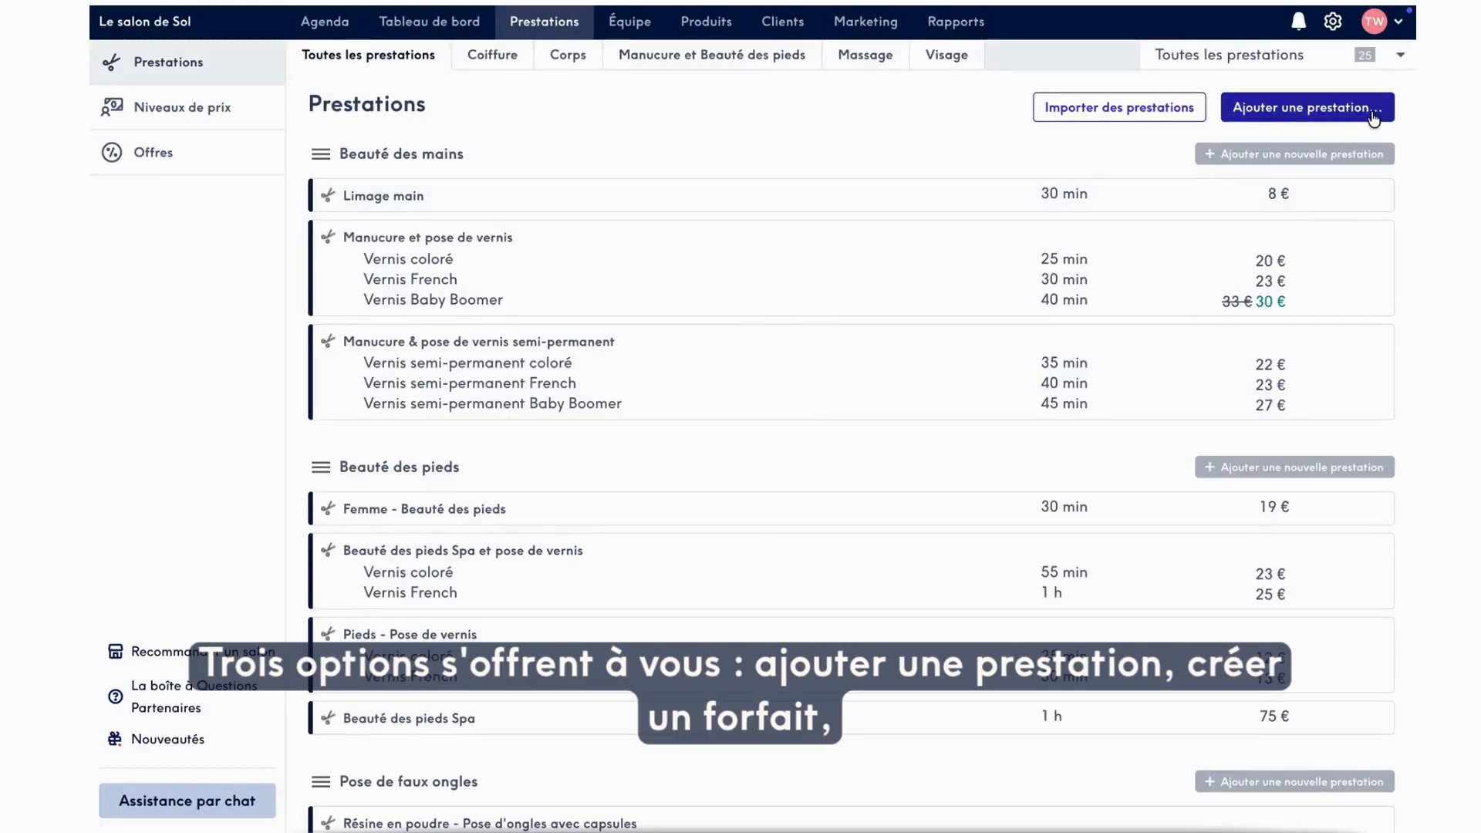
click(1374, 118)
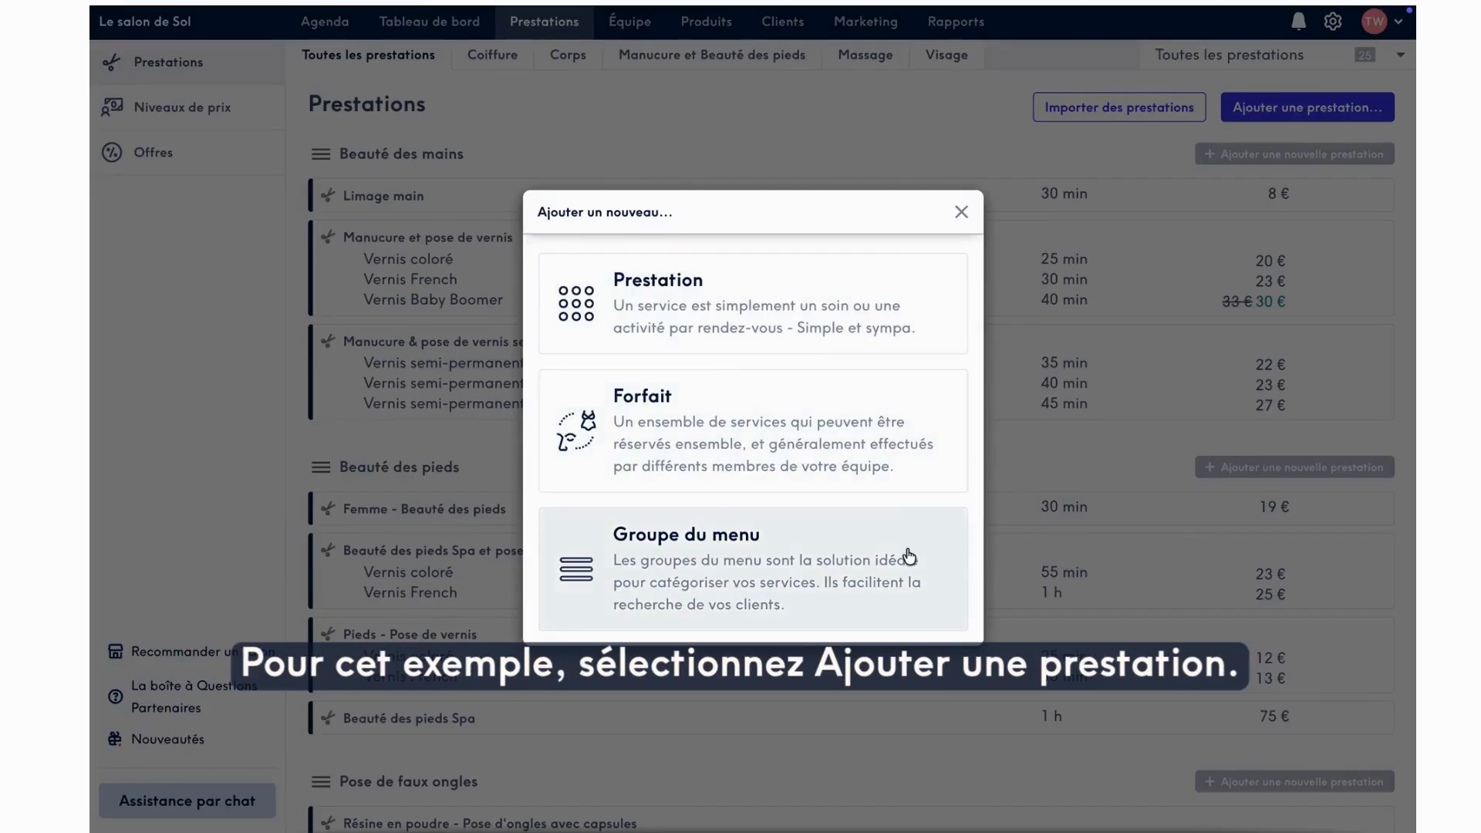
click(902, 335)
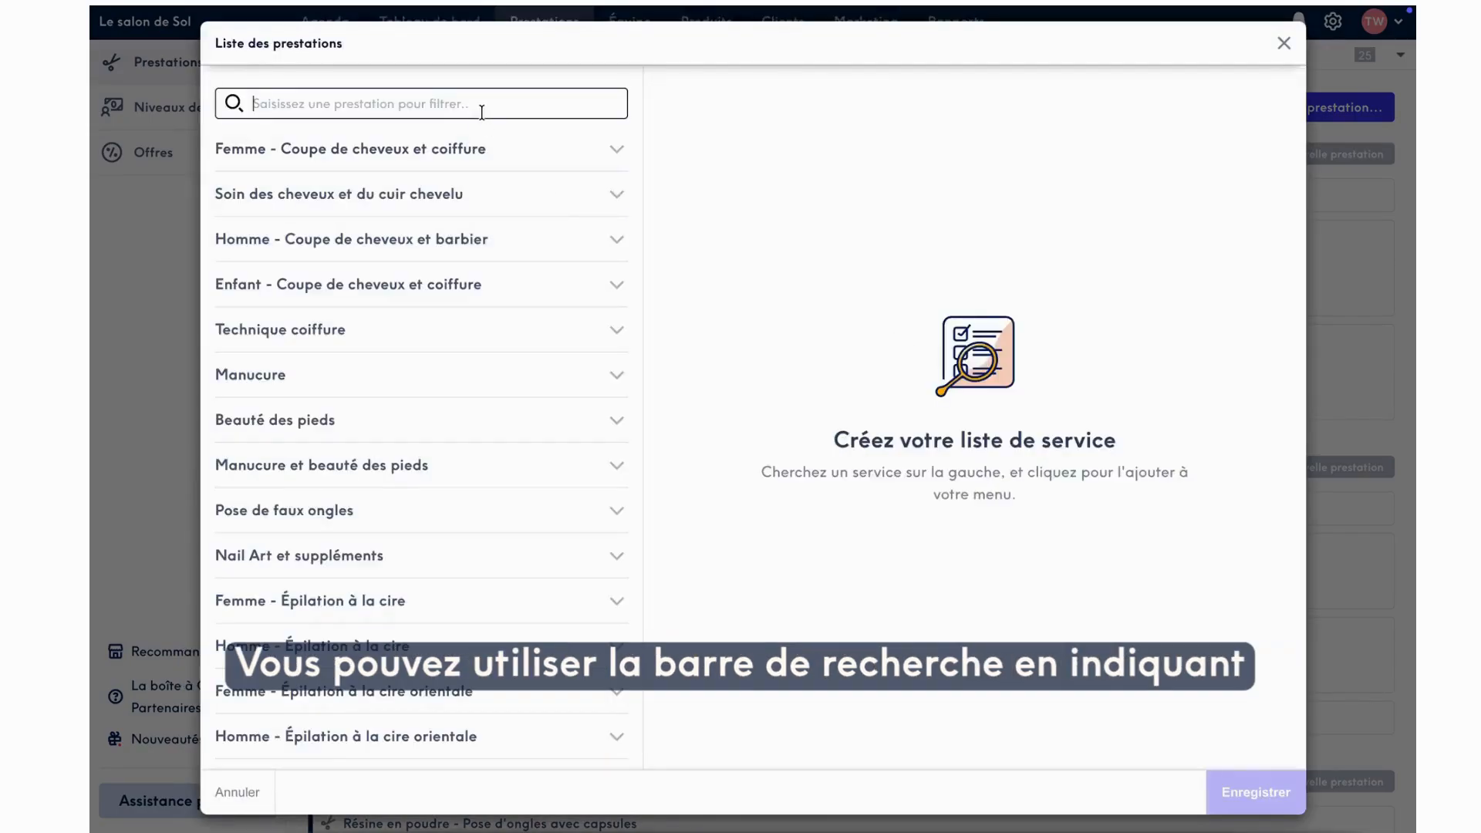
text(massage)
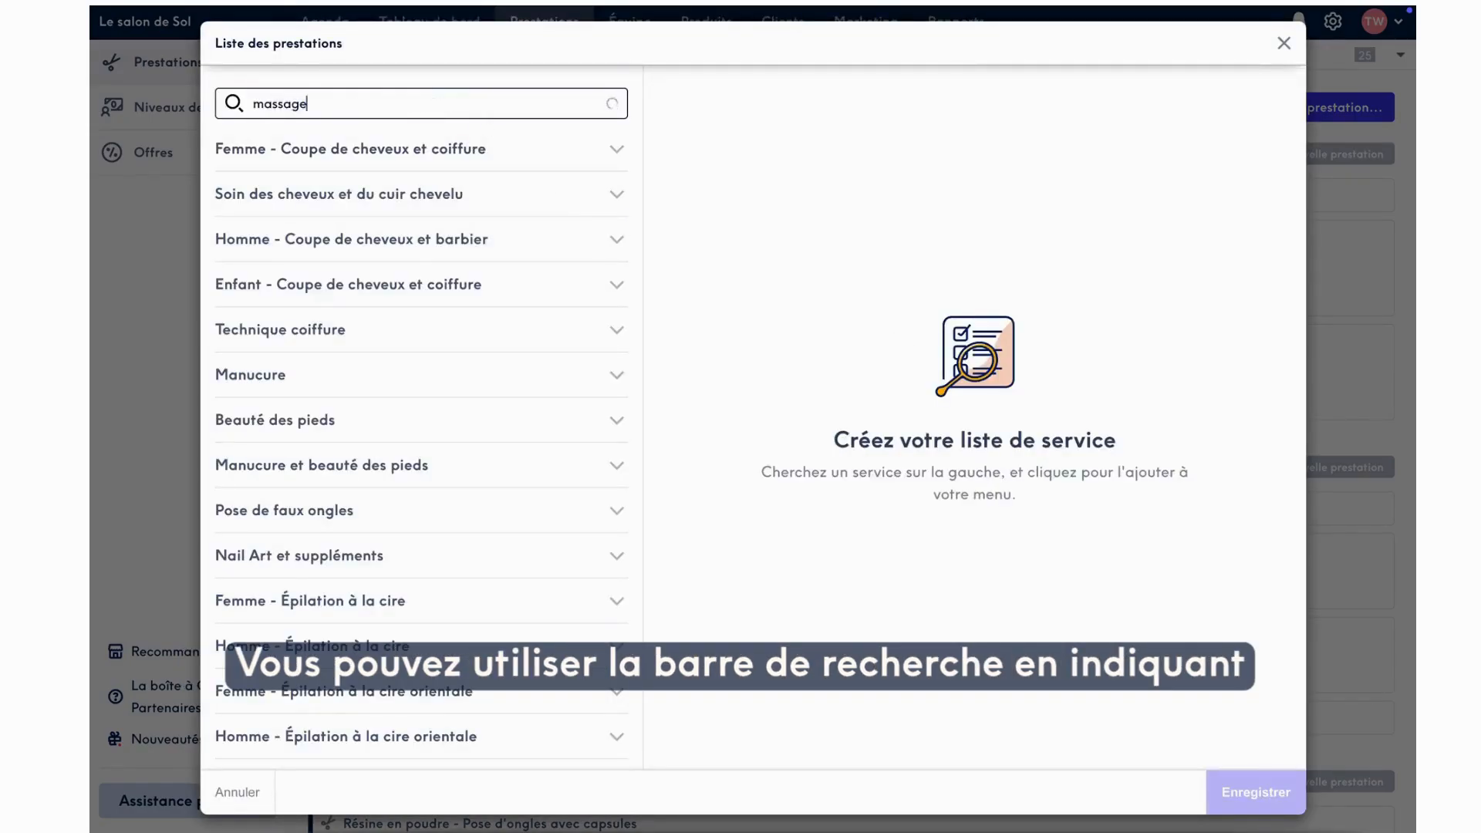
Step: Select Massage du corps californien and Massage du corps thaïlandais from the Massage classique group
scroll(474, 417, down, 10)
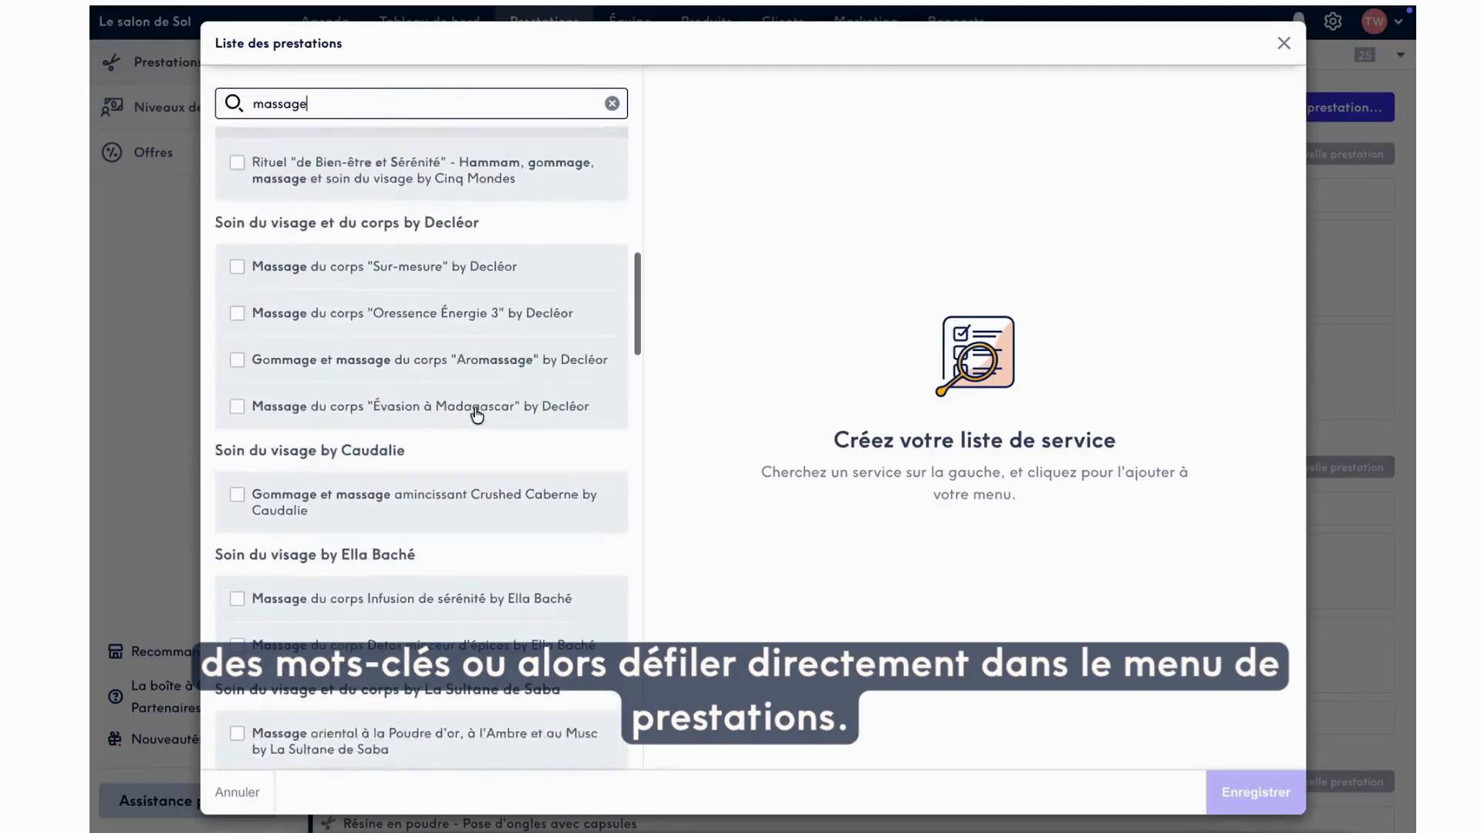
scroll(474, 408, down, 6)
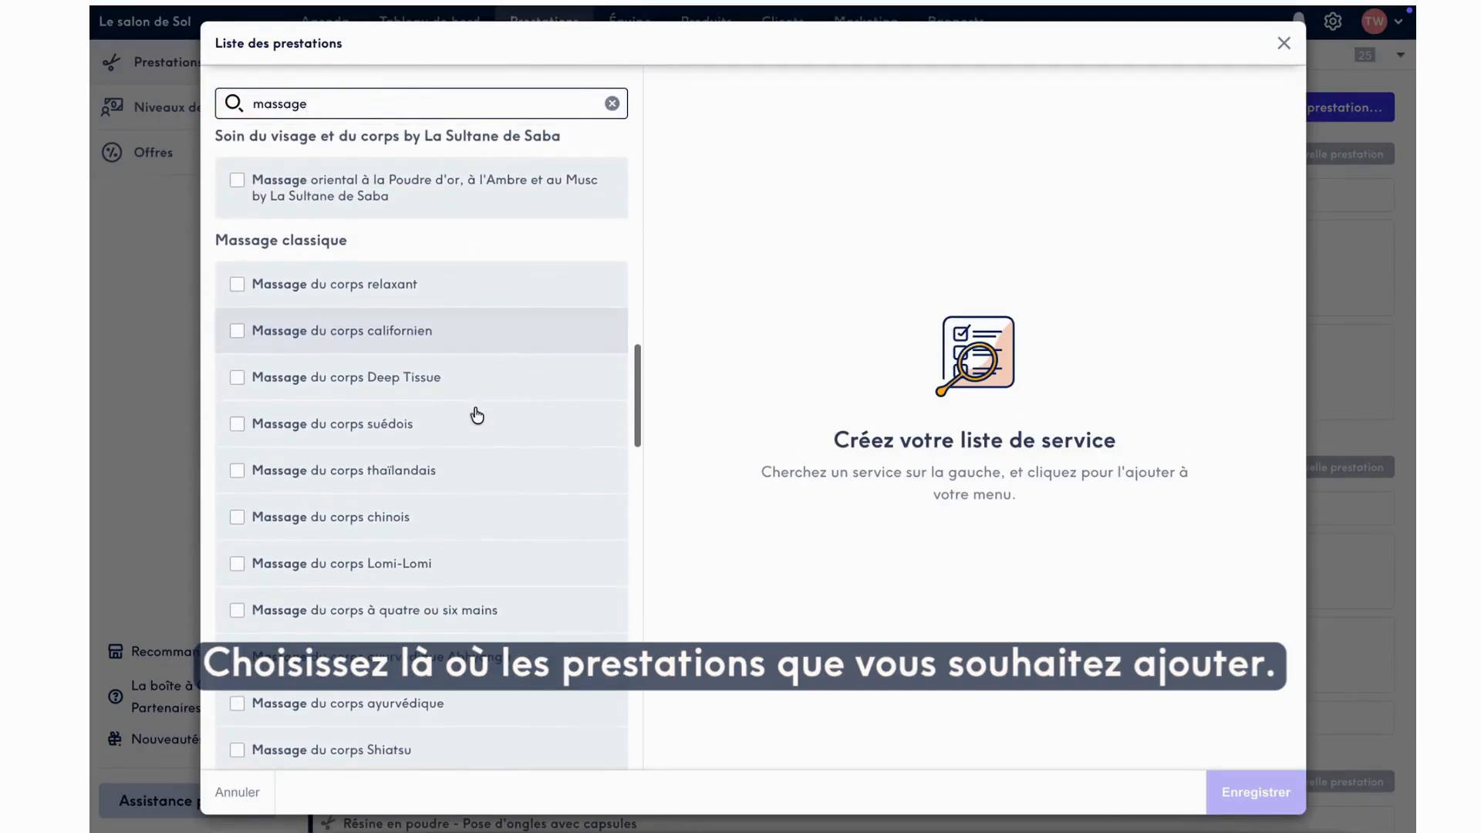
click(237, 331)
click(236, 472)
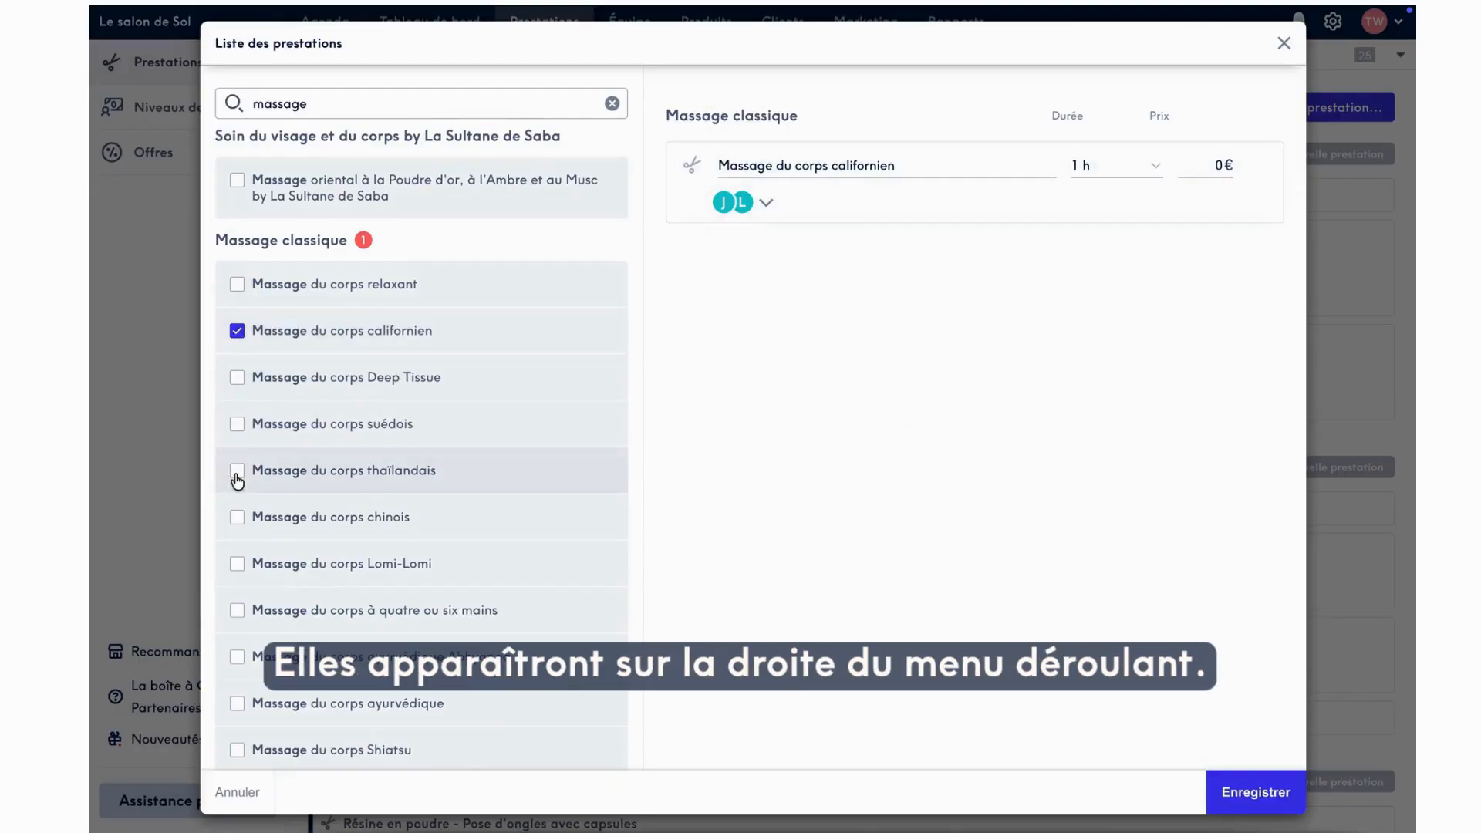
Step: Price the Californian massage at 60 €, and set the Thai massage to 30 min and 40 €
mouse_move(1134, 179)
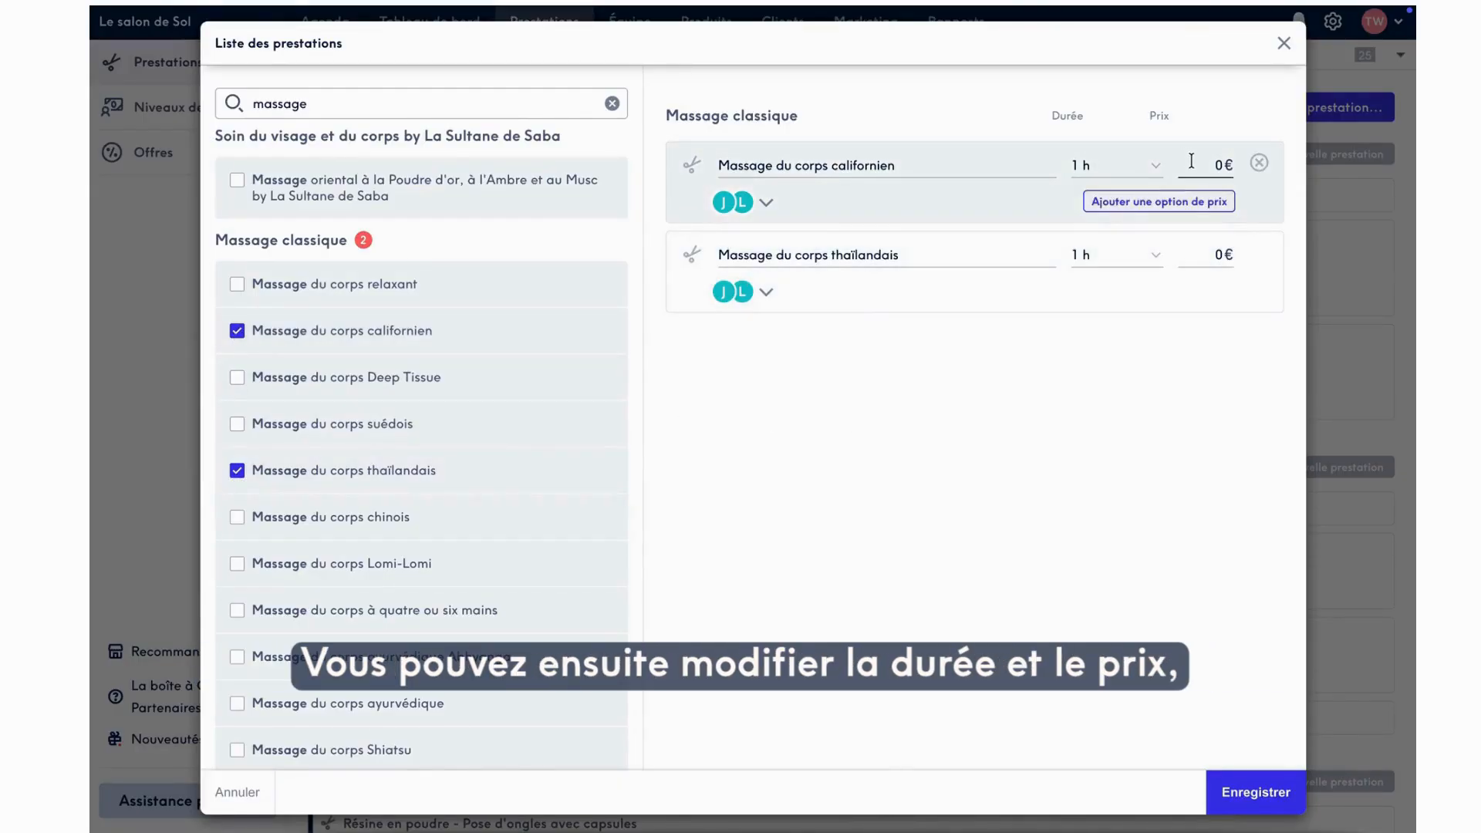
text(60,0)
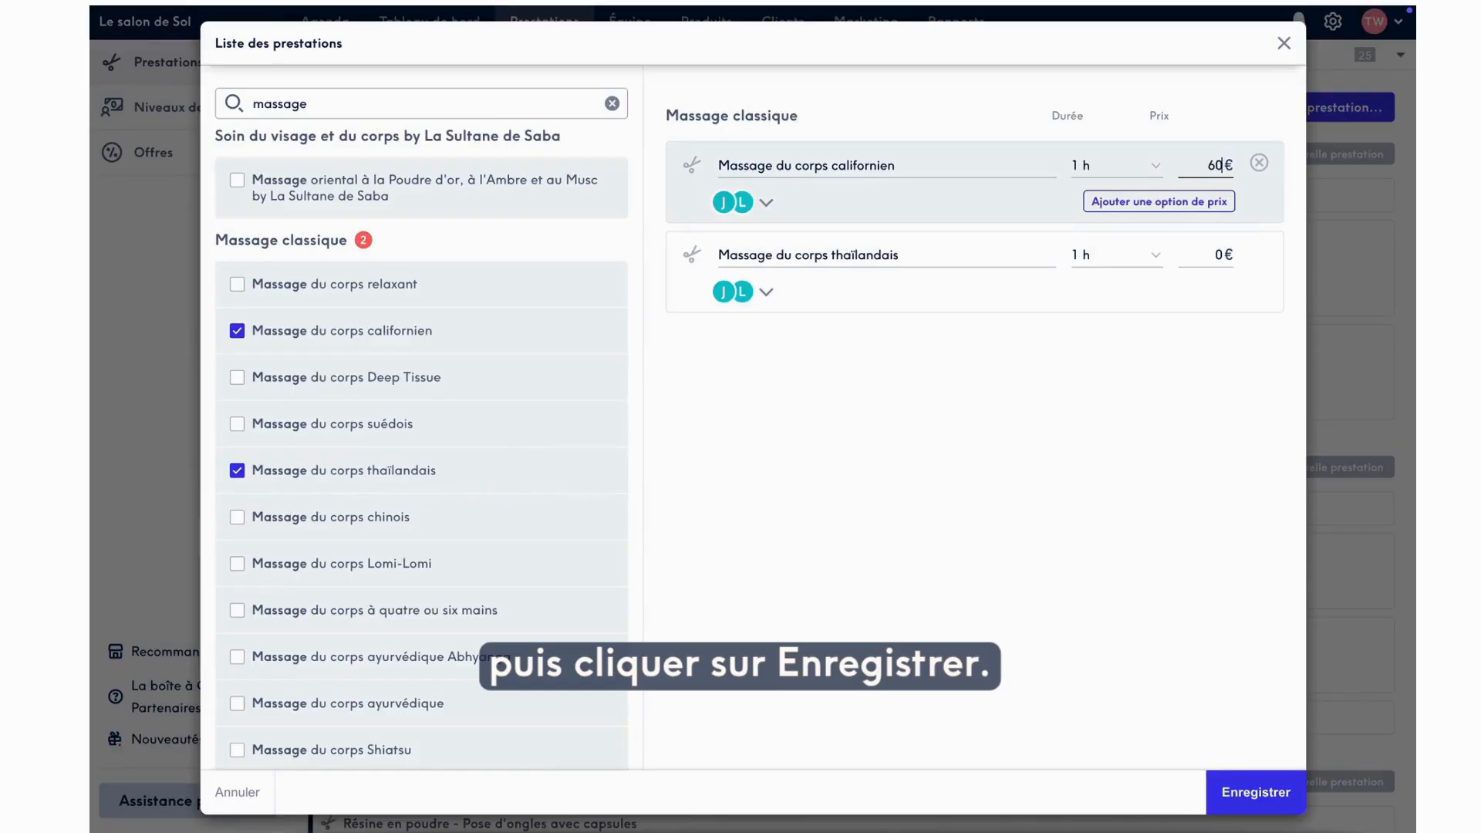
click(1112, 266)
click(1102, 133)
click(1200, 251)
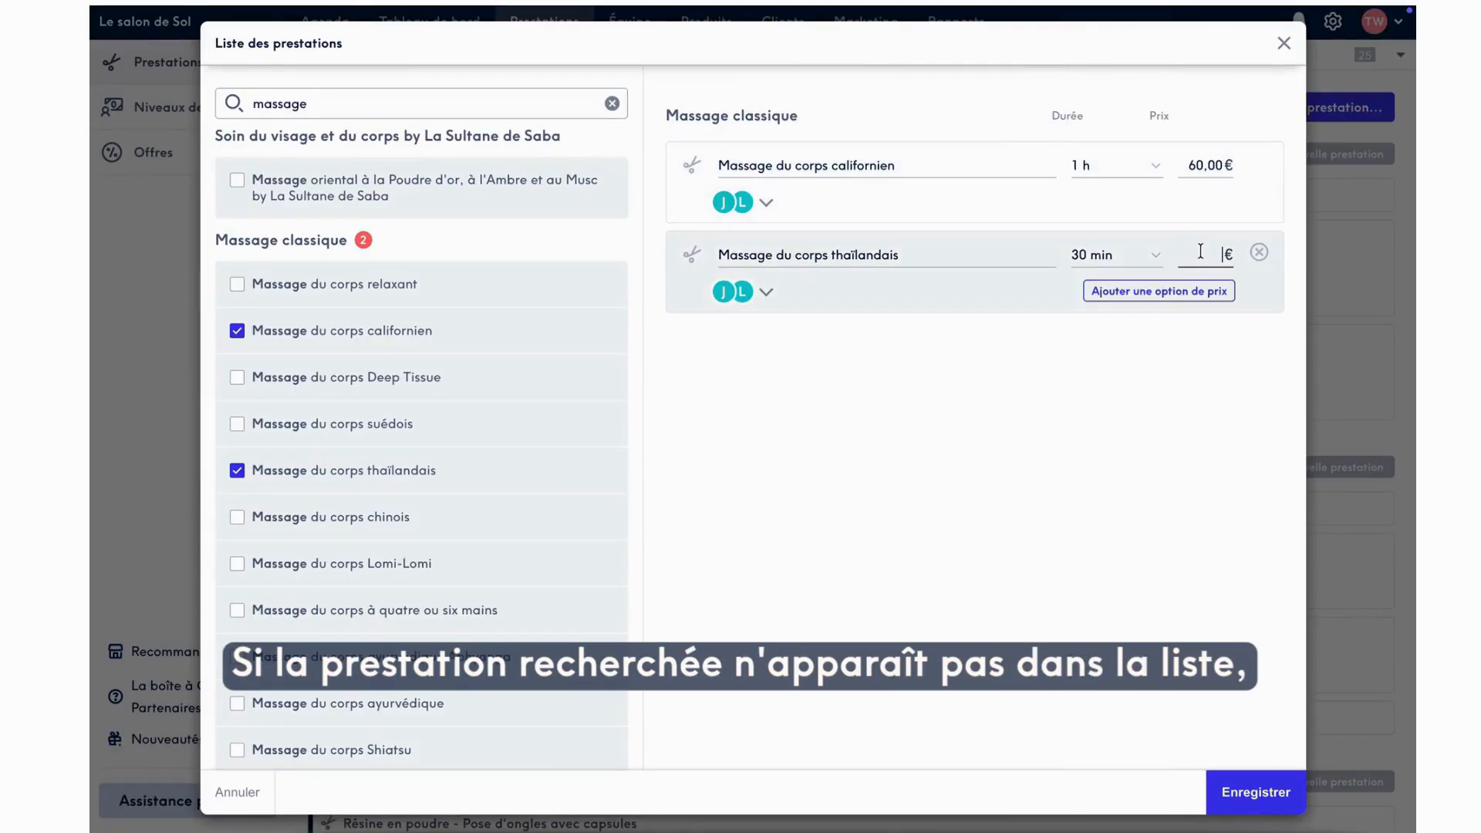
text(40)
click(1182, 448)
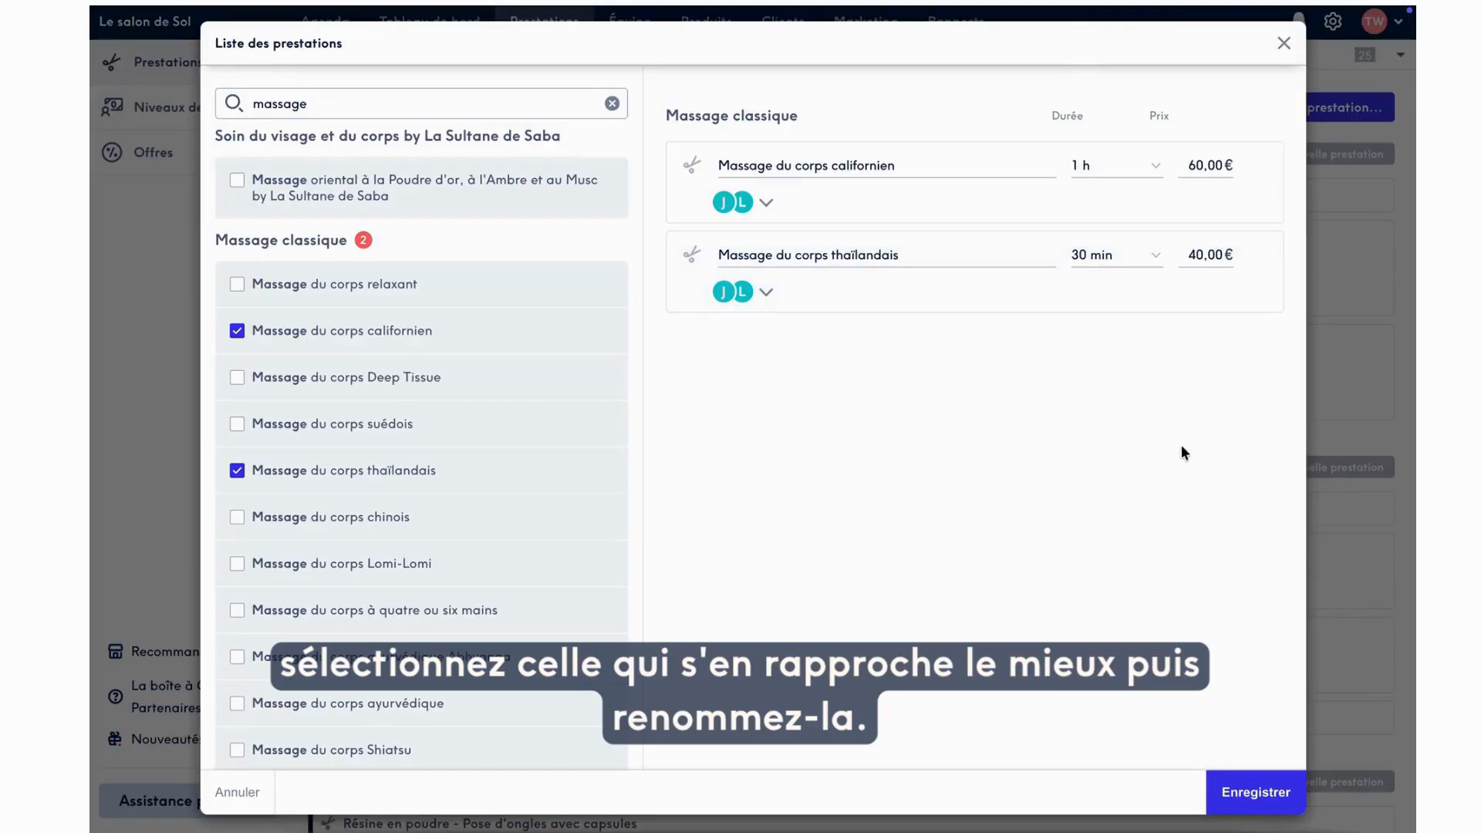
Step: Rename the Thai massage as "Massage du dos thaïlandais" and save the new services
click(827, 255)
key(BackSpace)
key(BackSpace)
key(BackSpace)
key(BackSpace)
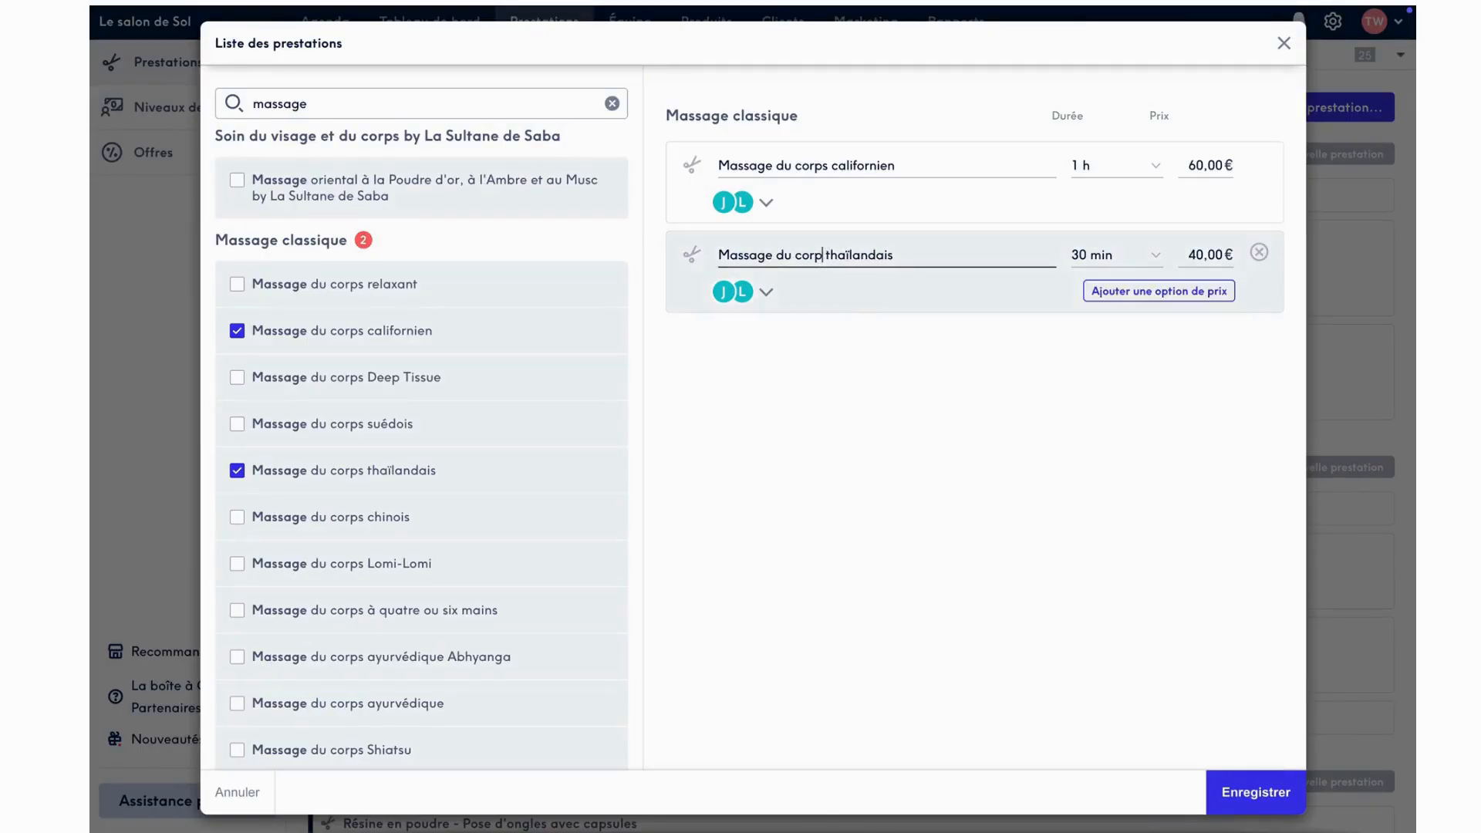
key(BackSpace)
text(dos)
click(1039, 518)
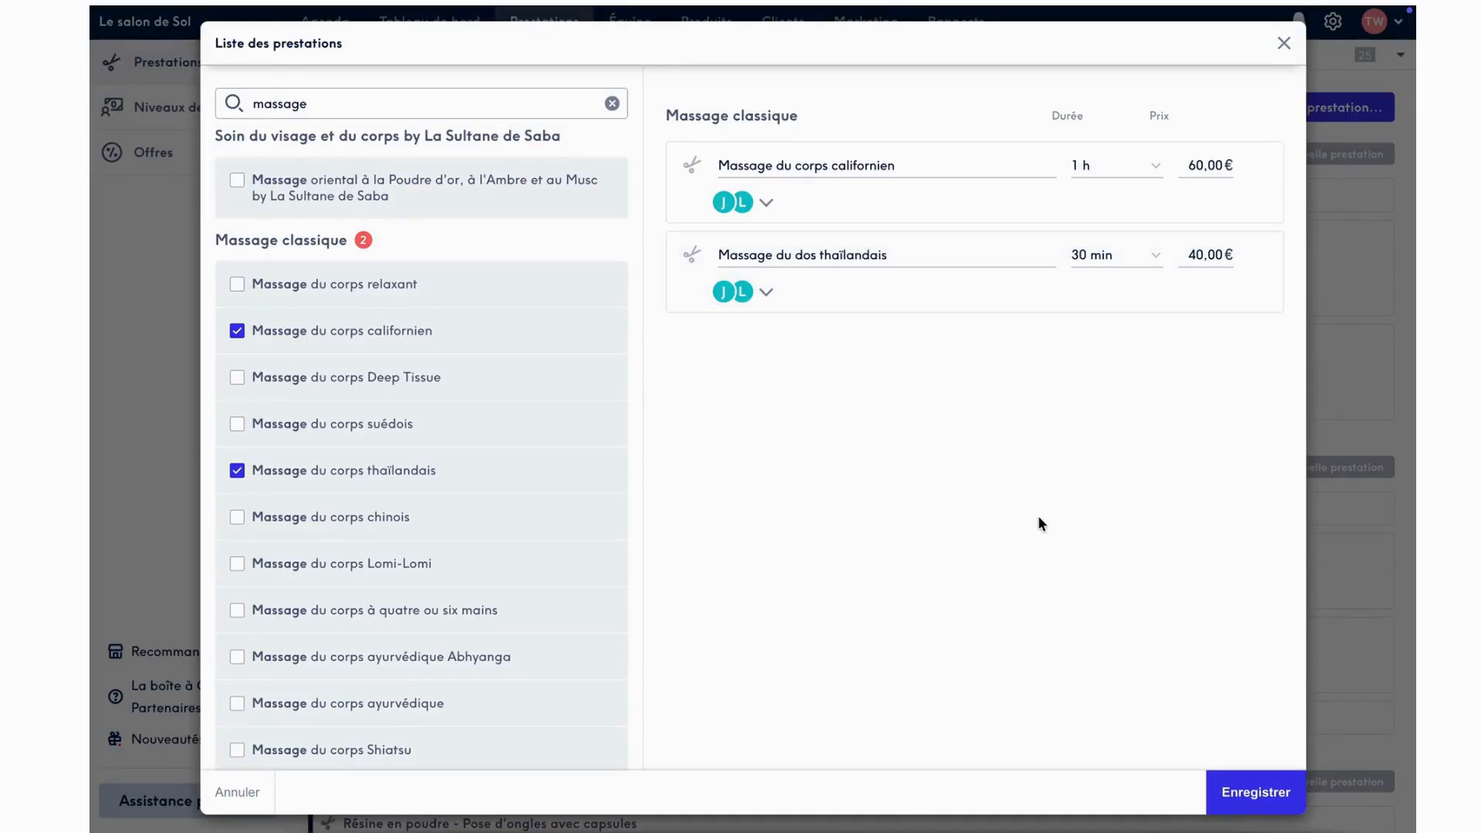
click(1248, 780)
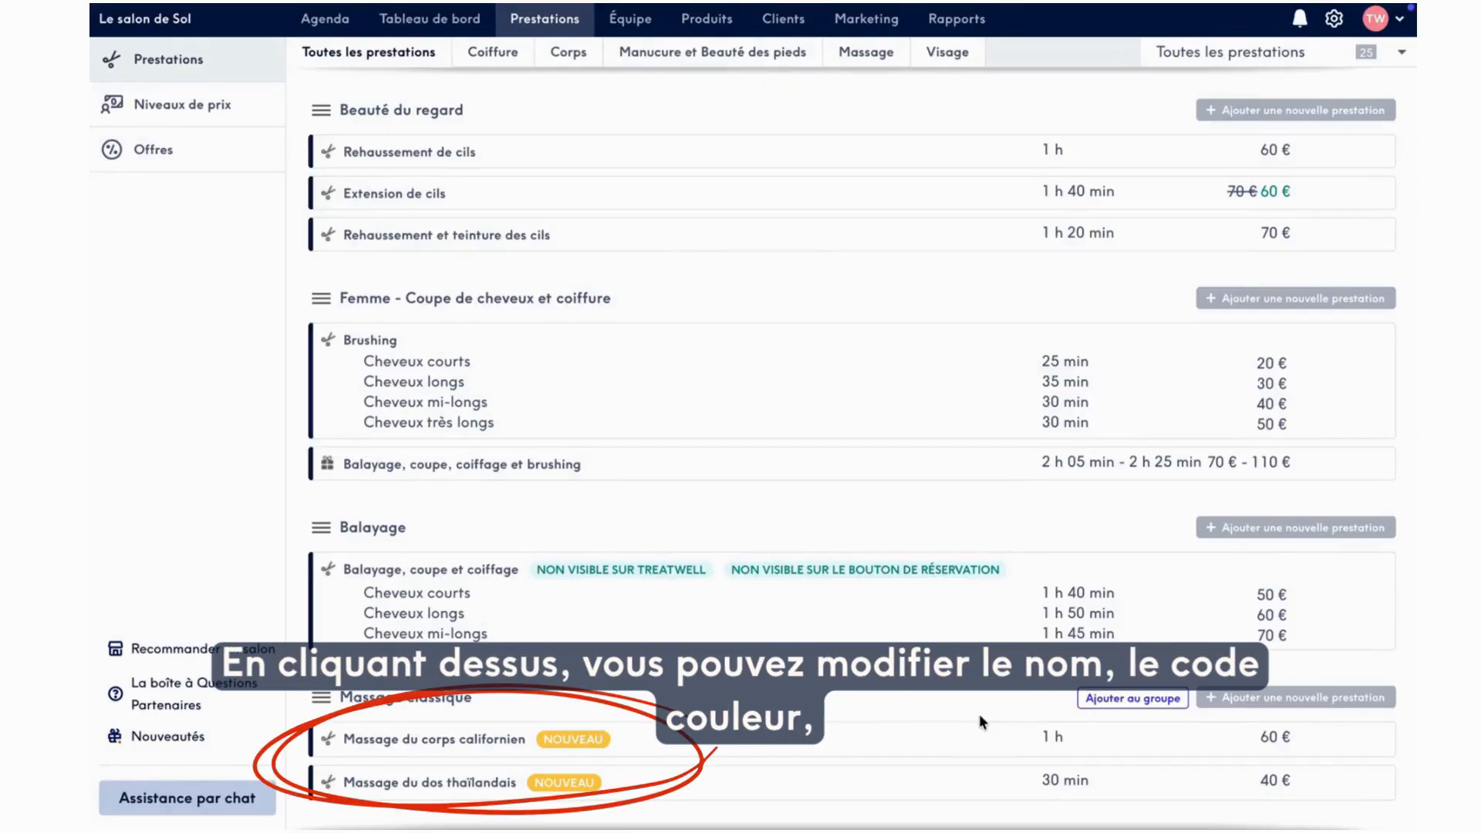
Step: Open Massage du corps californien for editing and set its reduced price to 55 €
click(859, 745)
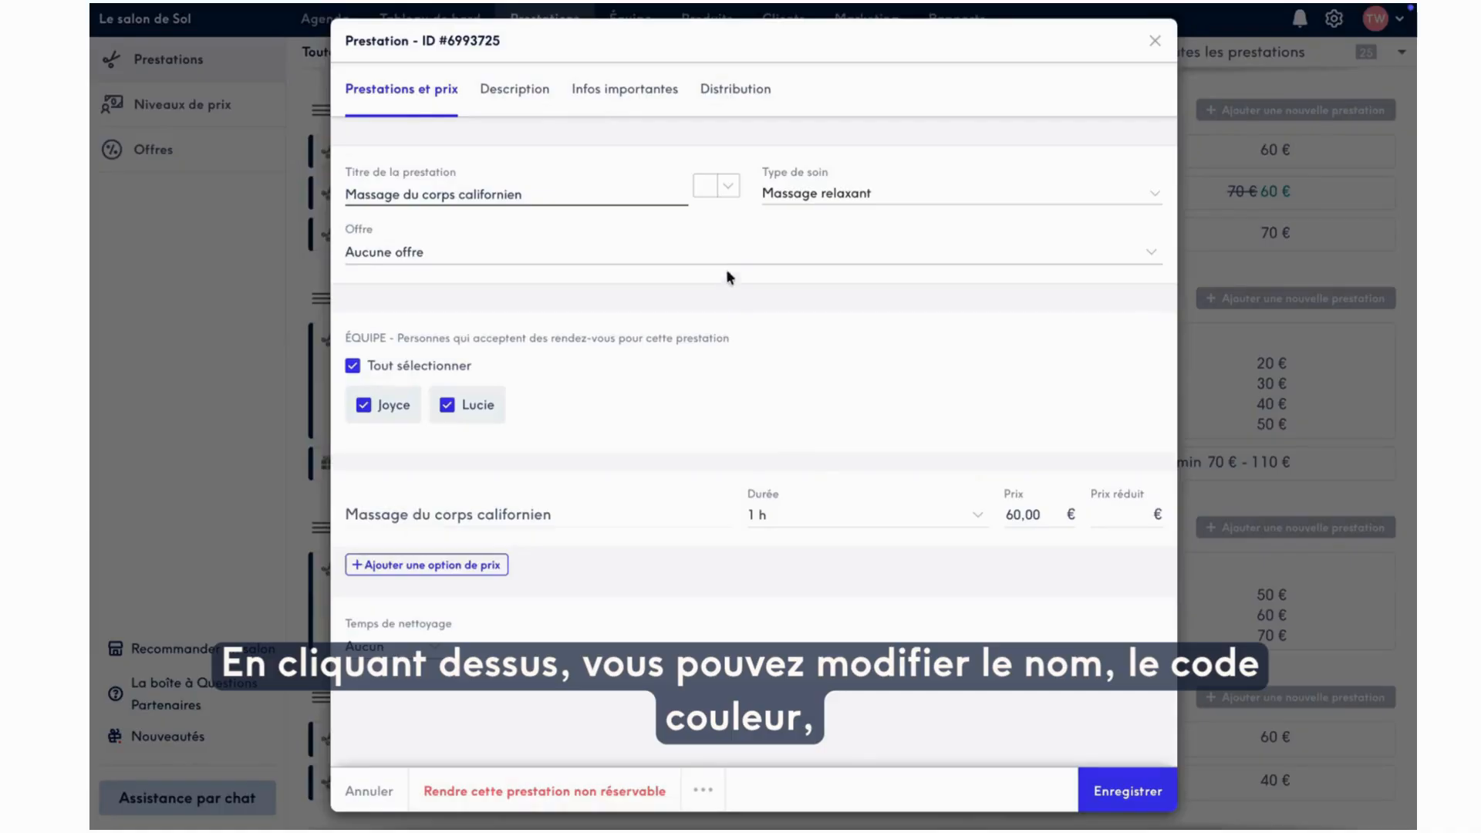
click(728, 187)
click(729, 192)
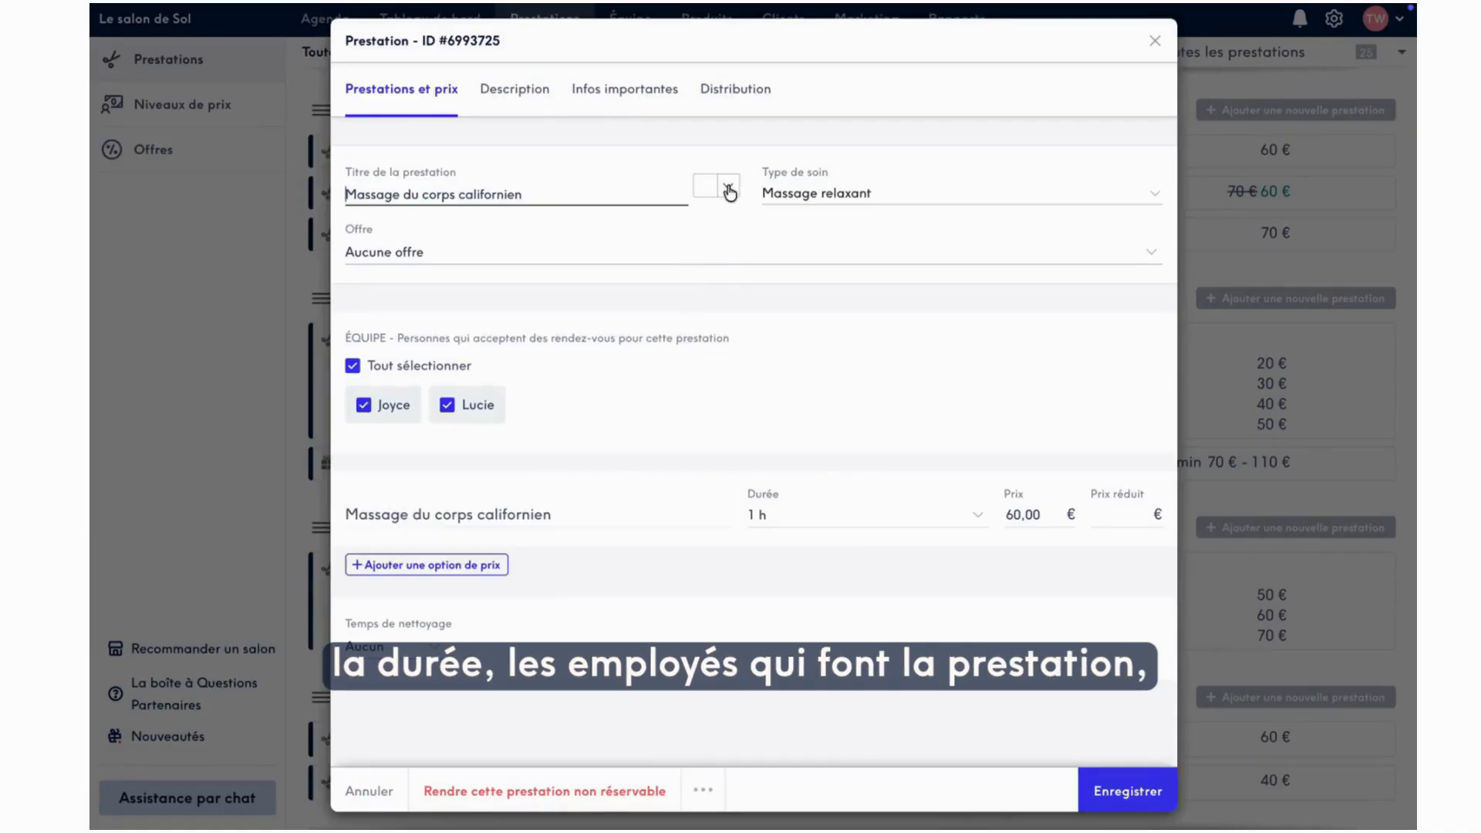
click(1100, 513)
text(55,00)
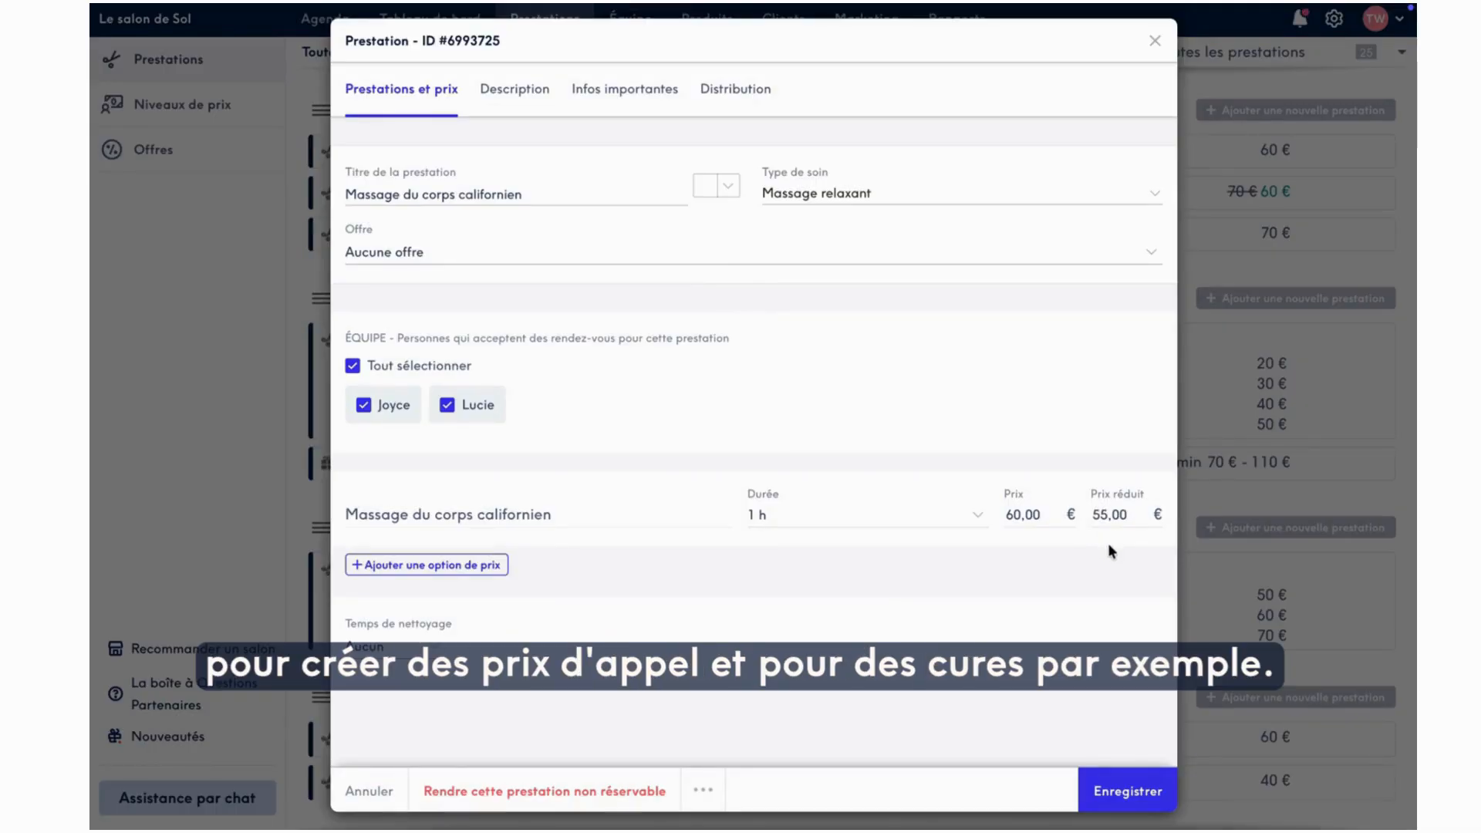
Step: Add a 1 h 30 min price option to the Californian massage at 120 €, with a reduced price of 110 €
click(498, 566)
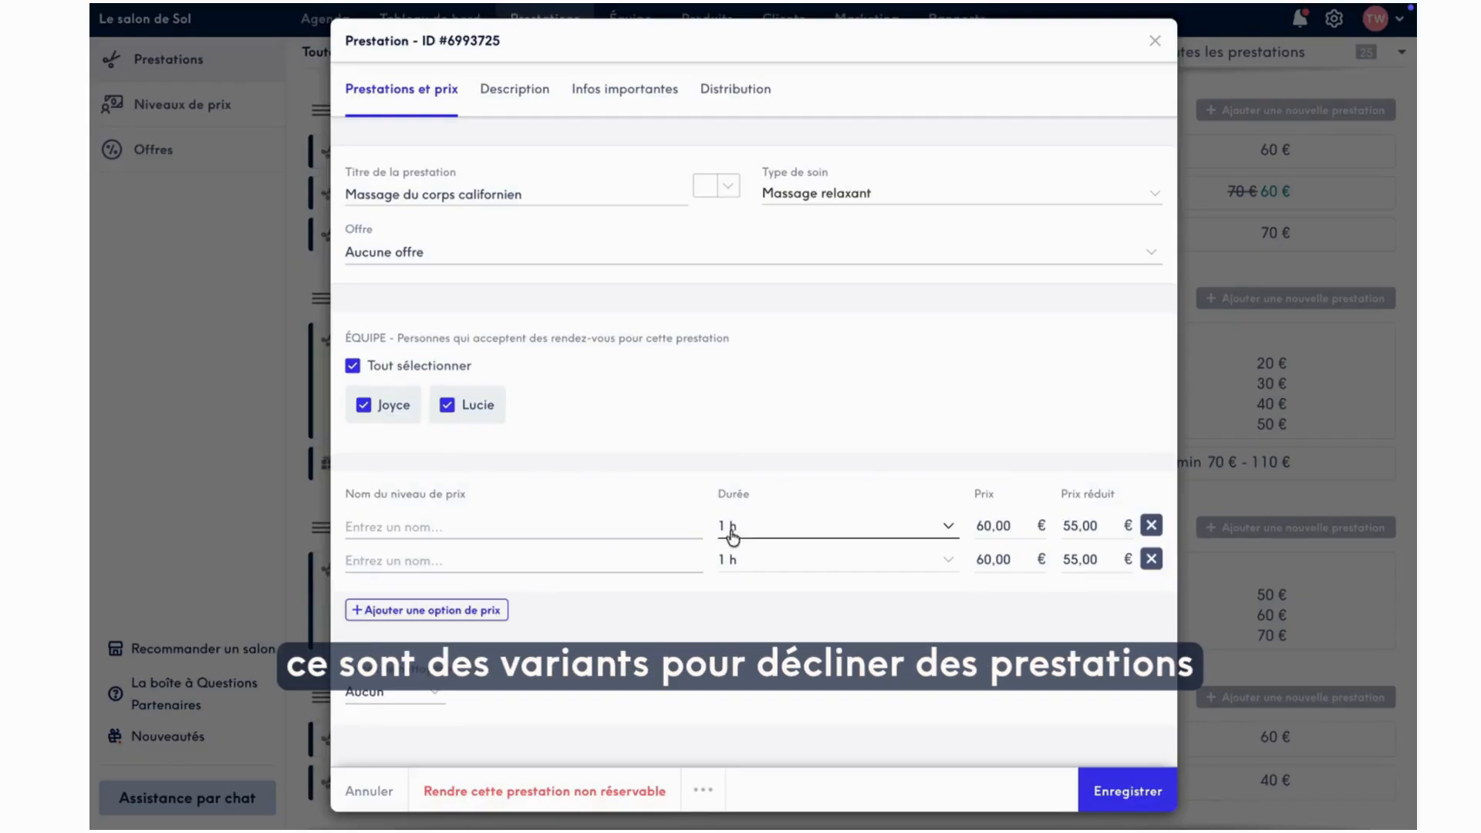
click(774, 560)
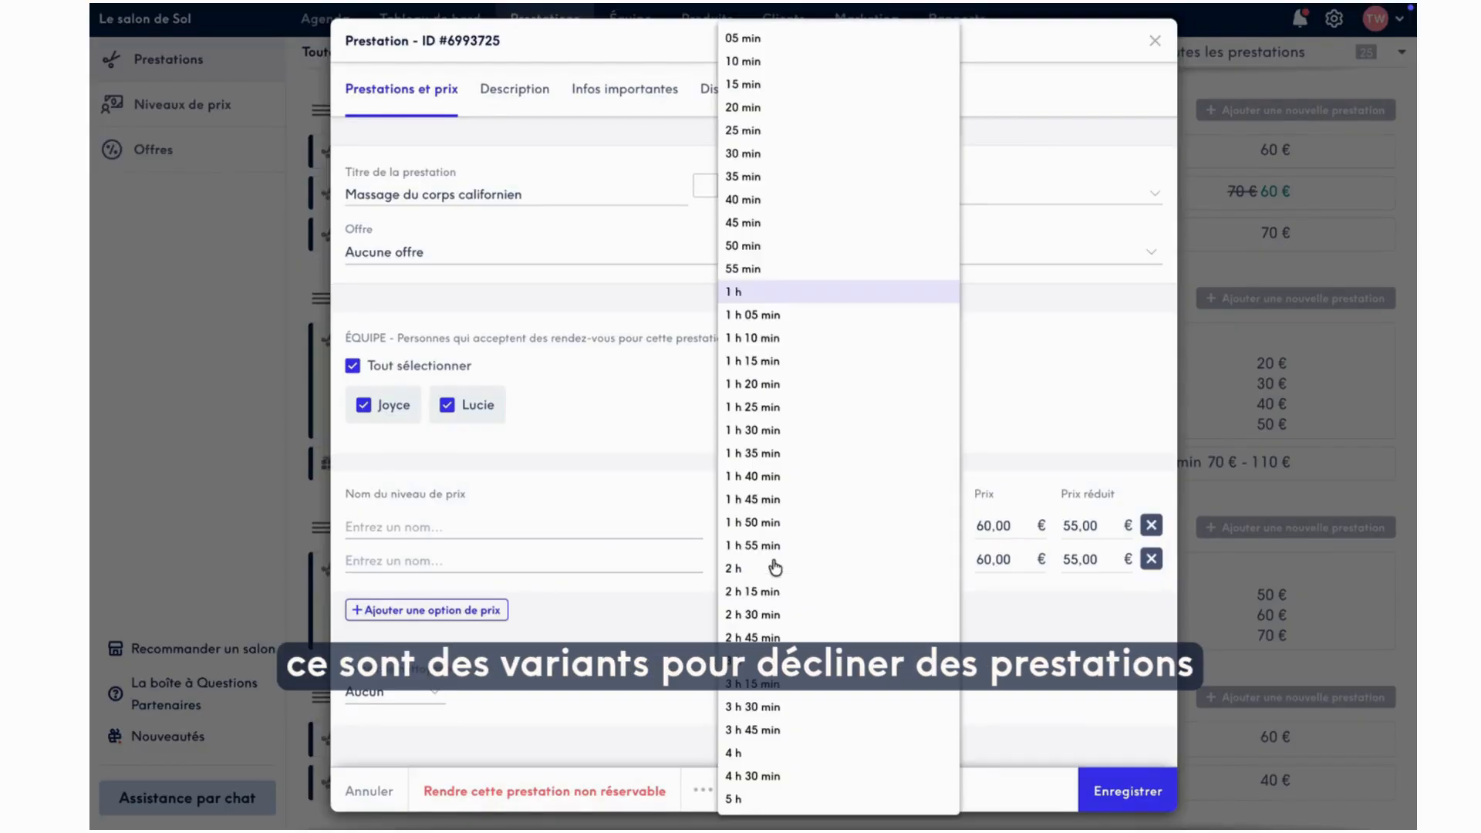
click(772, 432)
drag(1013, 560, 962, 561)
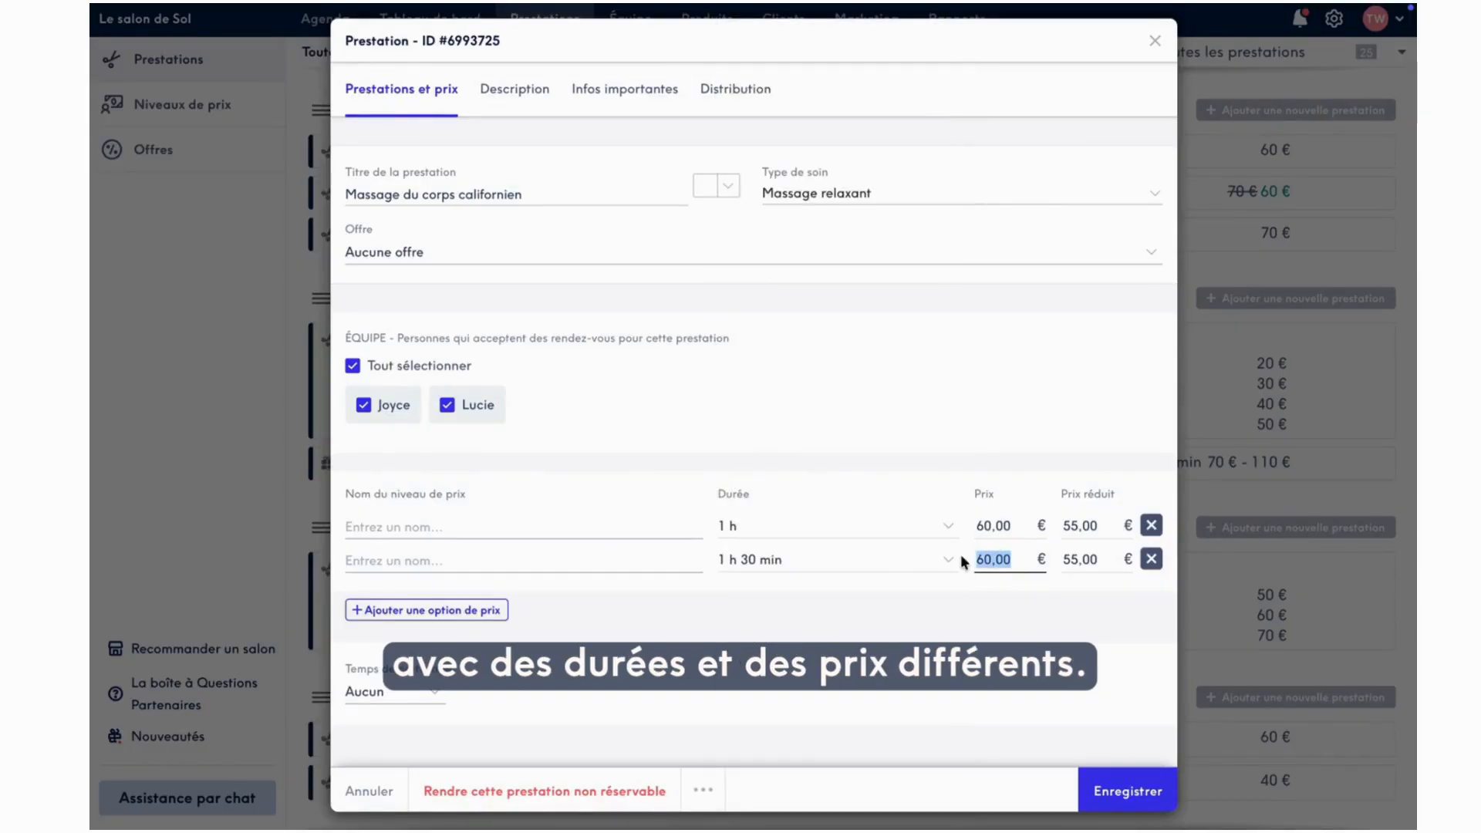
text(120)
click(1097, 559)
drag(1101, 560, 1057, 558)
text(110)
click(1042, 599)
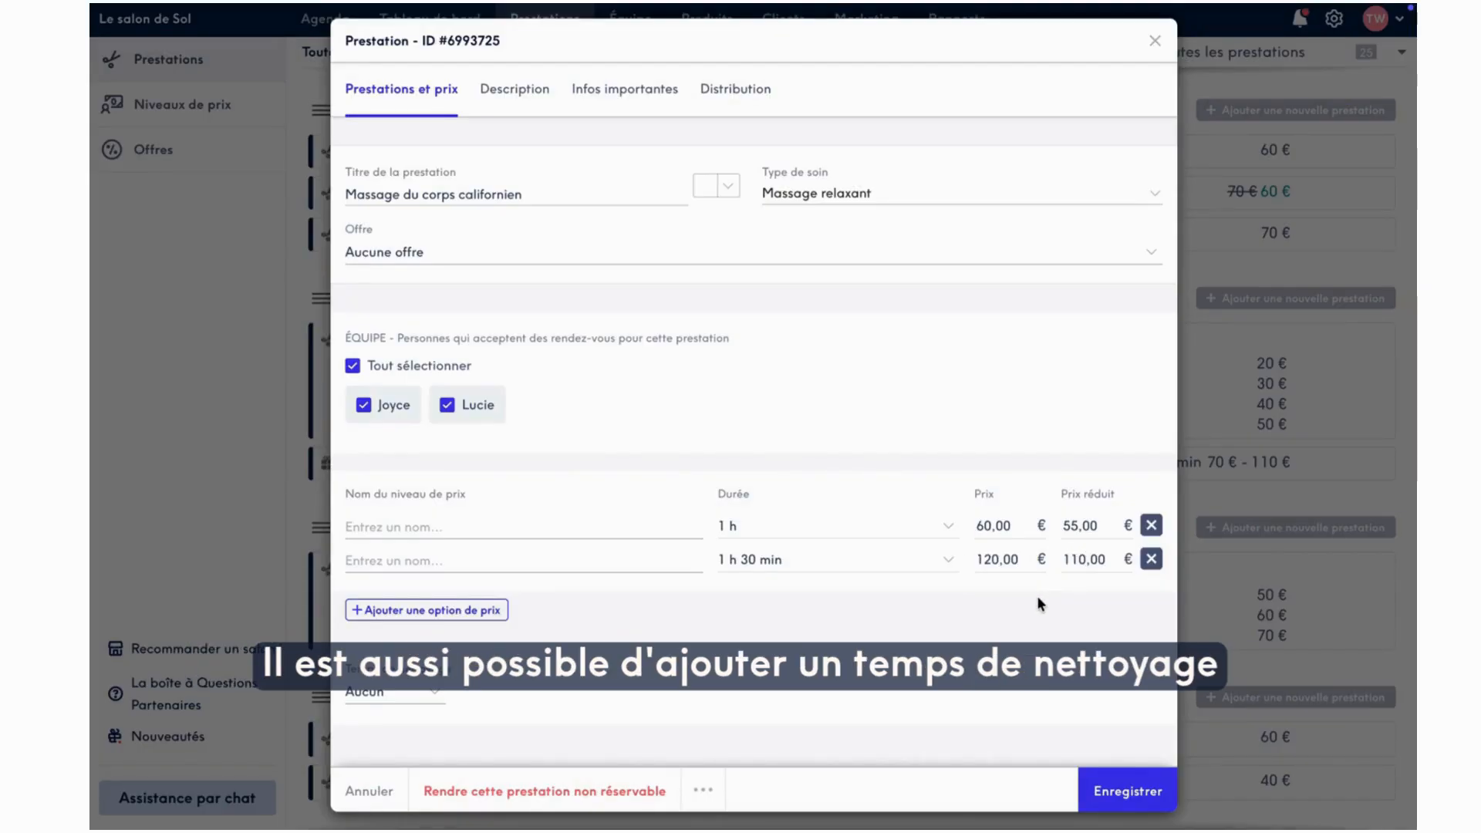
Step: Set the Californian massage's cleaning time to 10 minutes and review its description and important information
click(416, 692)
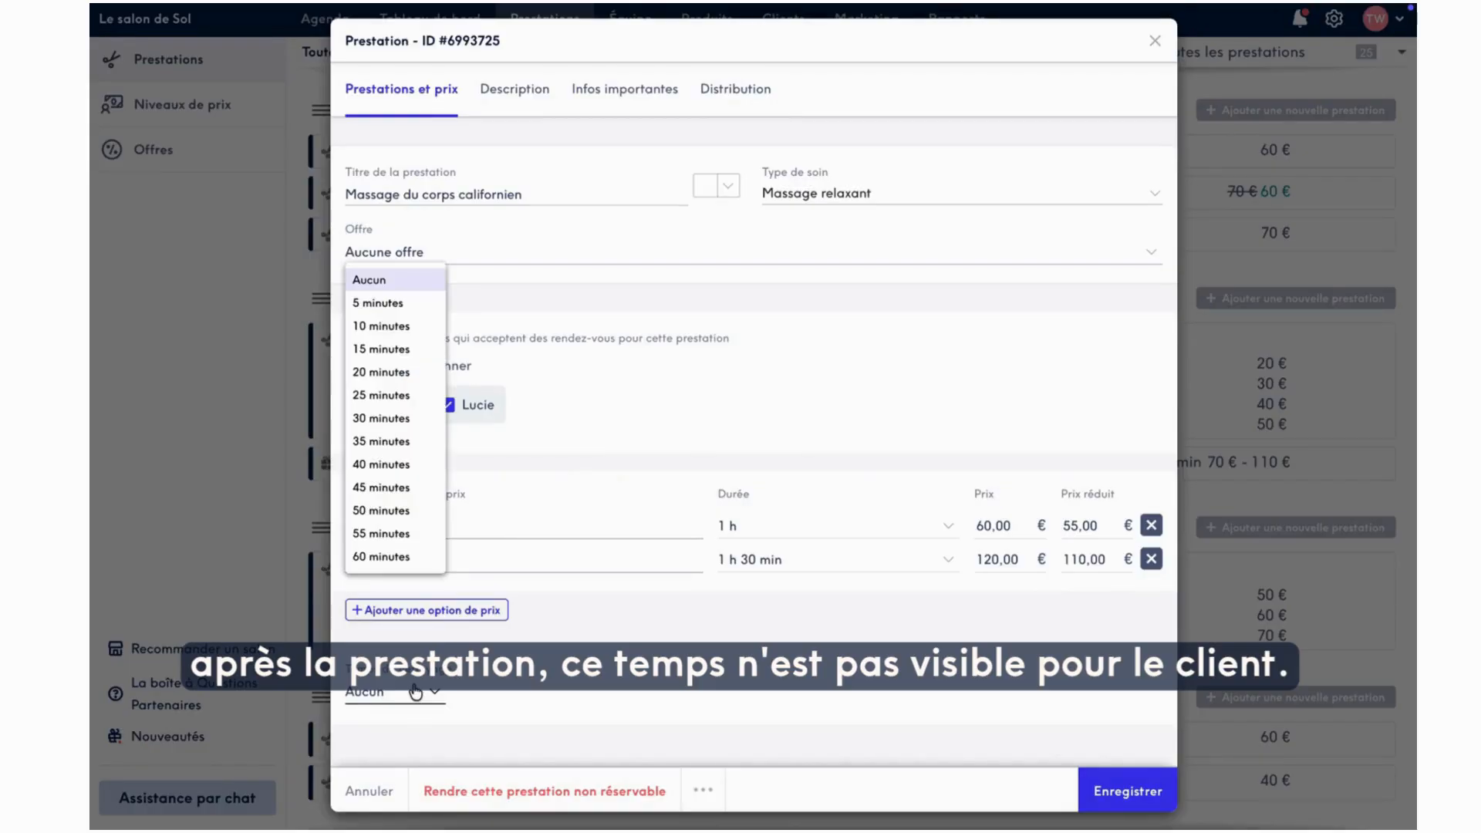
click(390, 327)
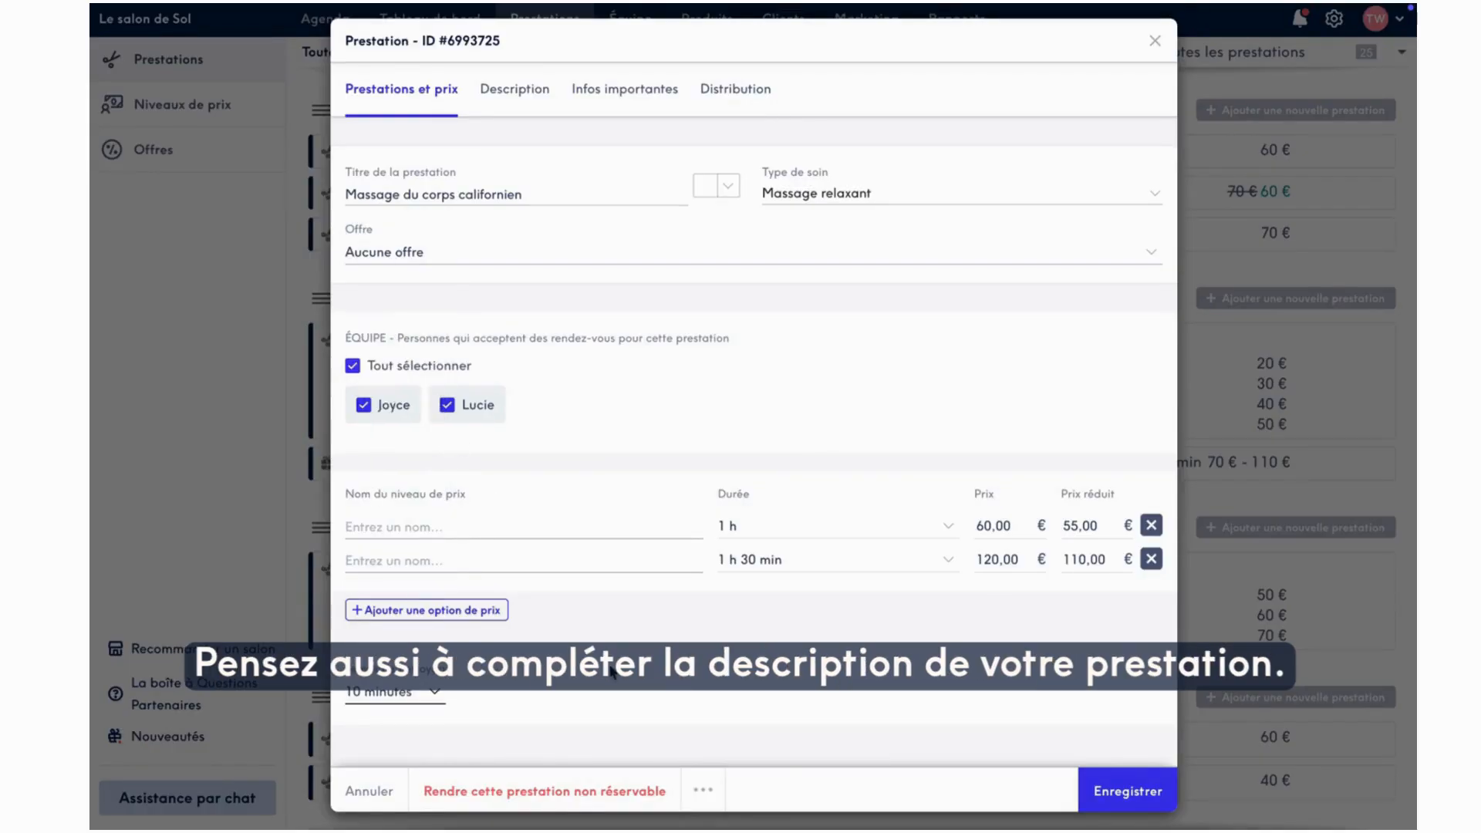
click(524, 96)
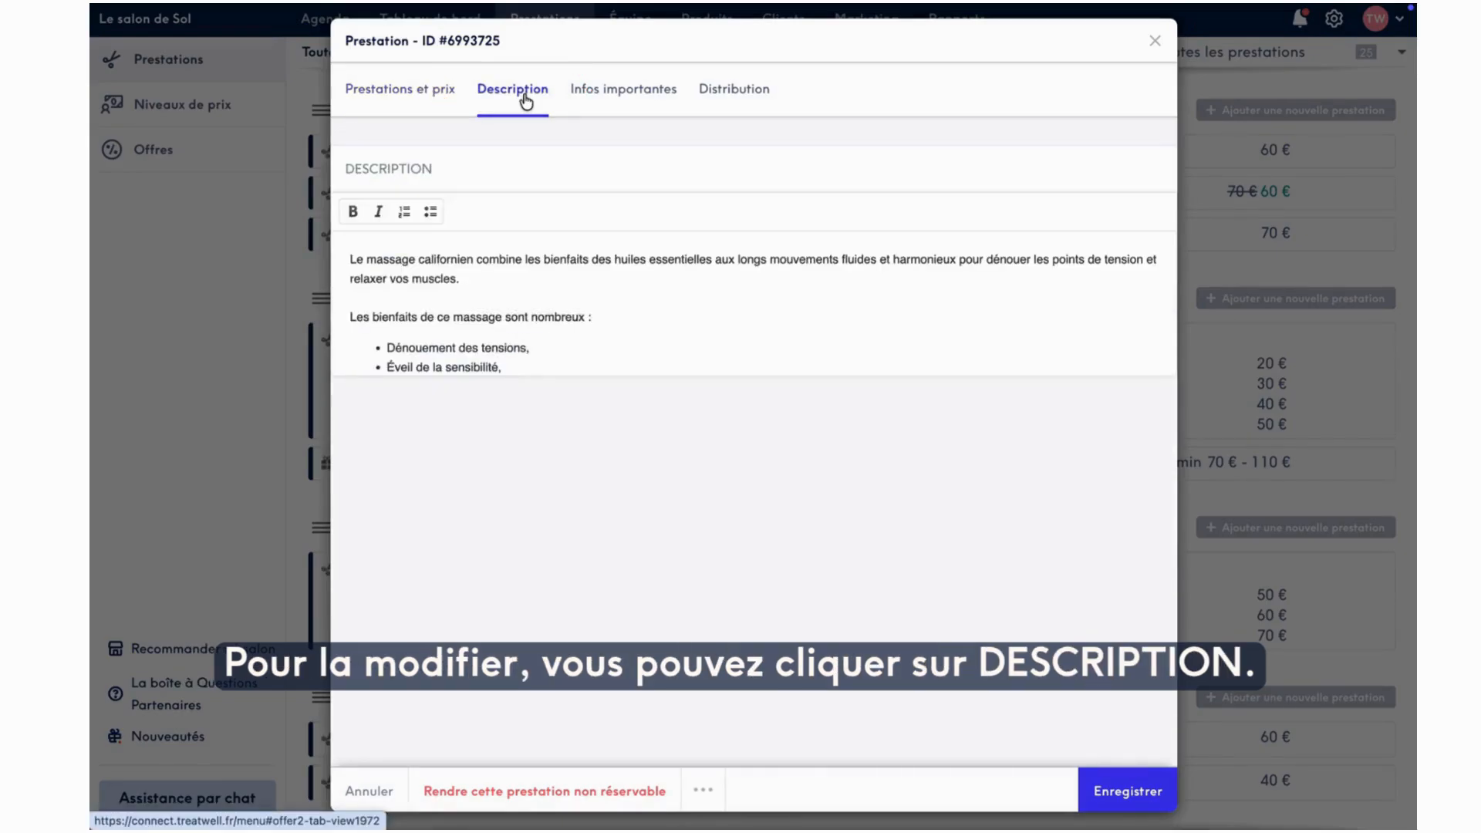
scroll(557, 292, down, 4)
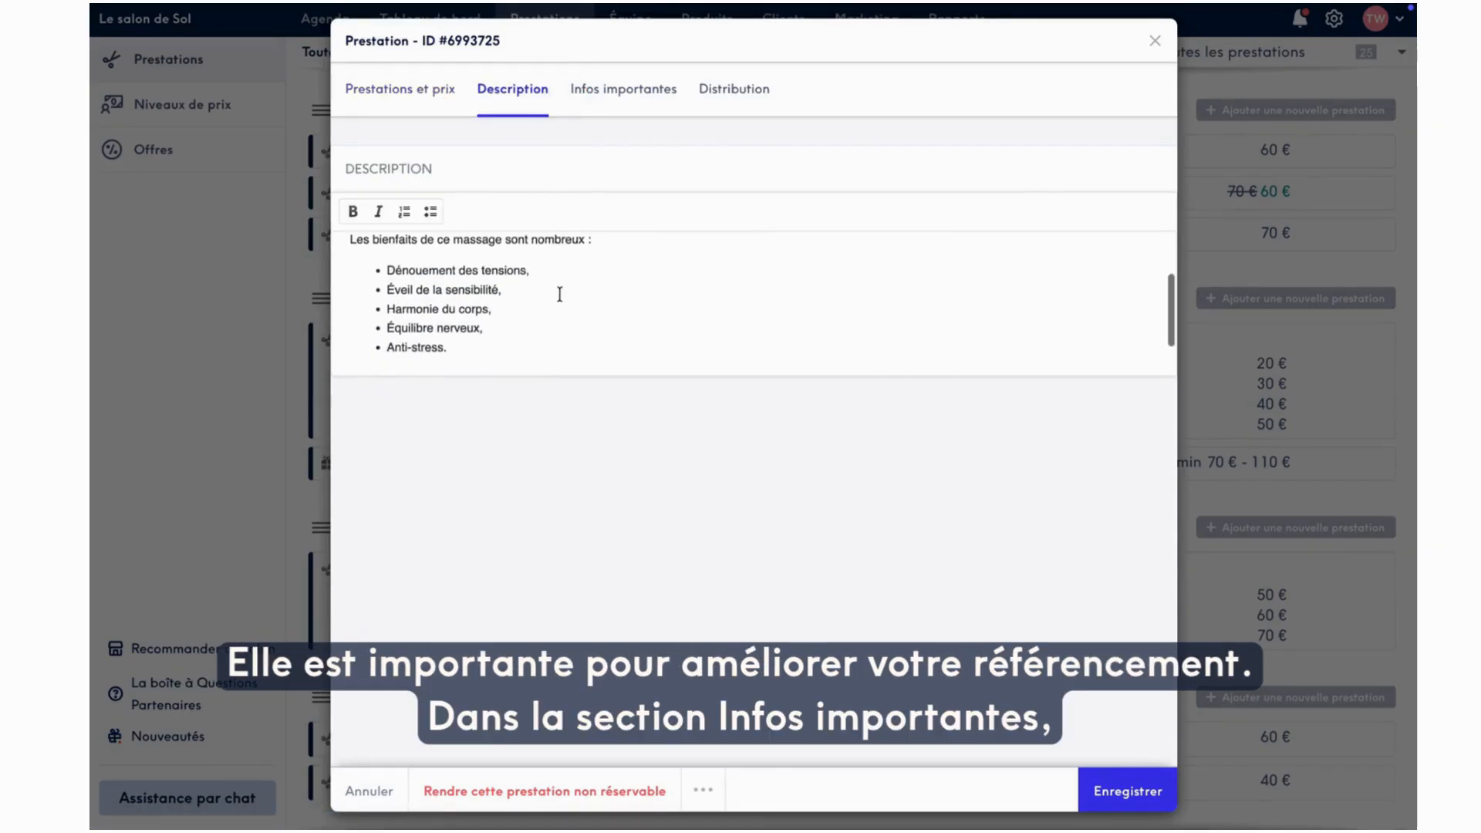
scroll(560, 294, up, 4)
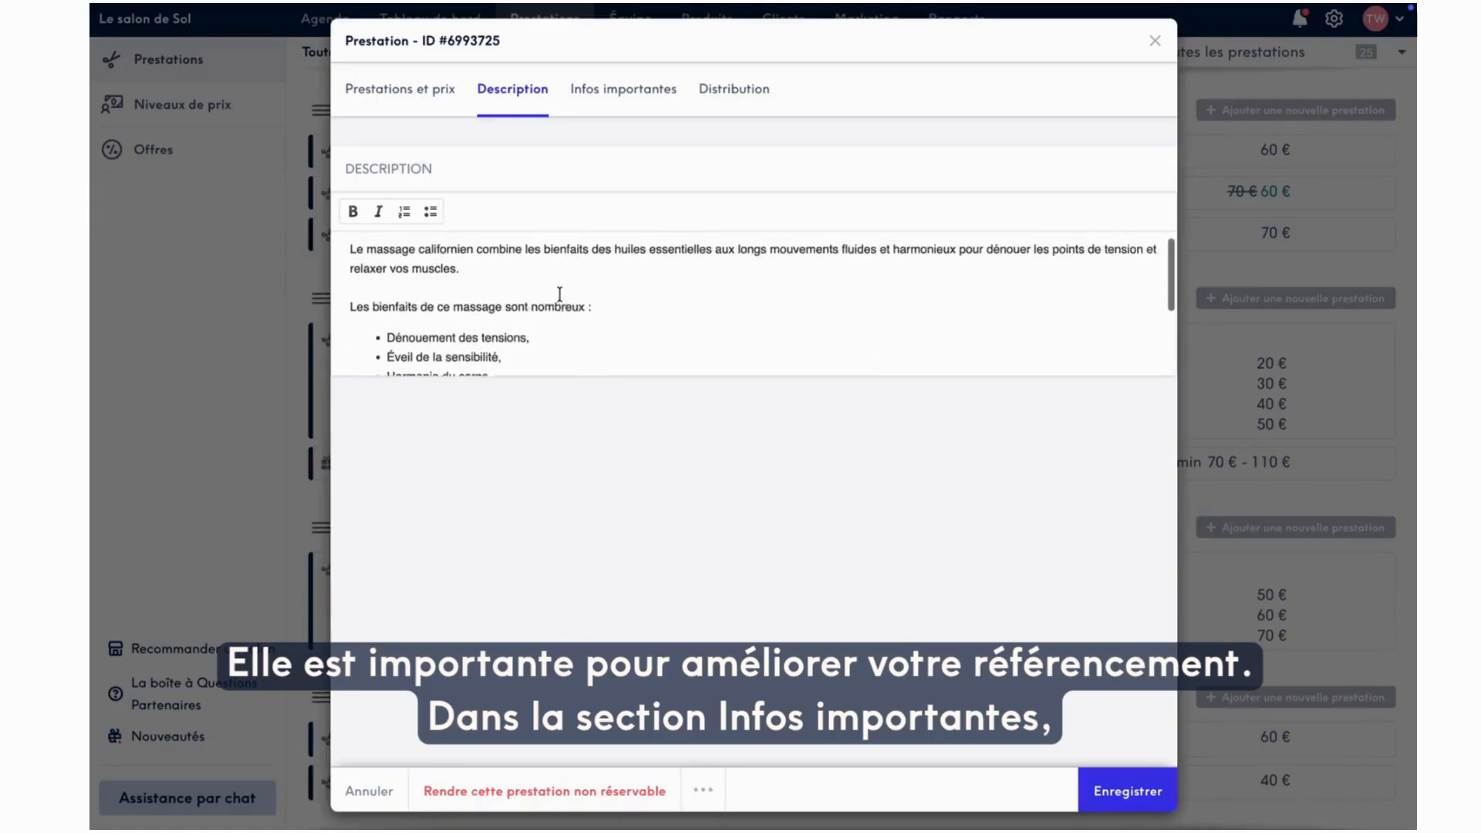
click(621, 99)
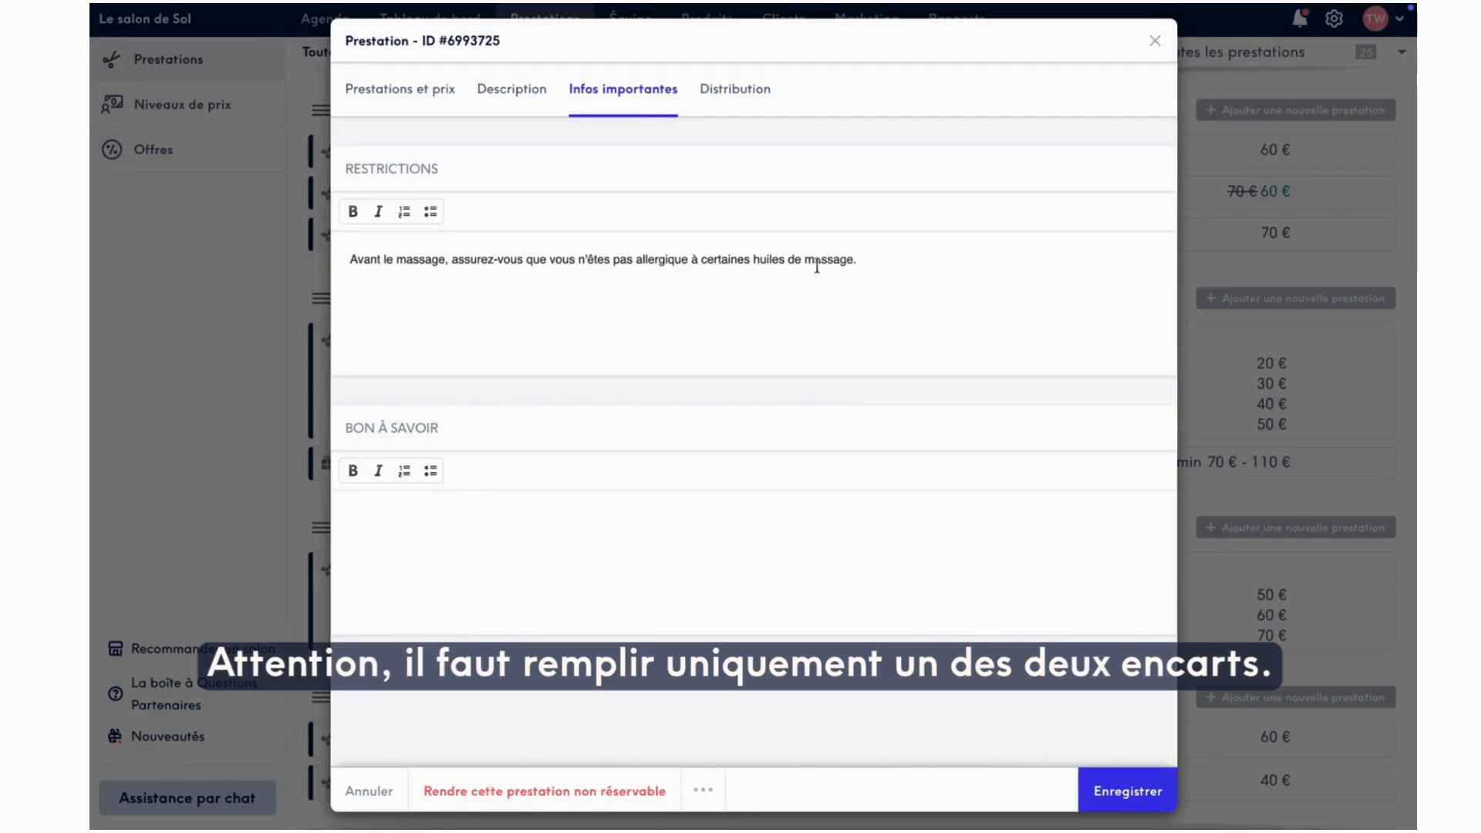
Step: Mark the Californian massage as an establishment speciality with a 1-hour booking lead time, and save the service
click(726, 100)
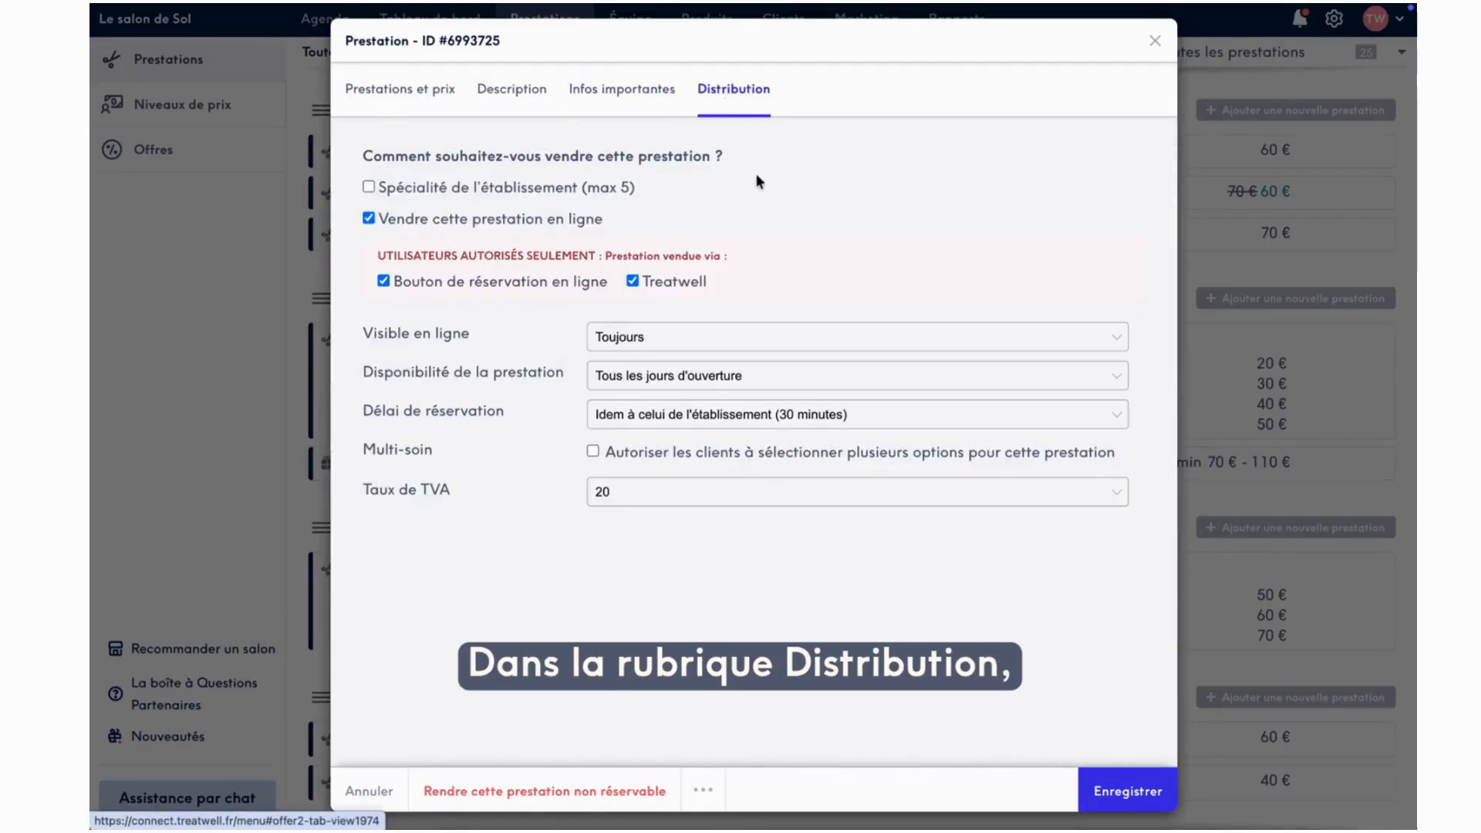
click(369, 187)
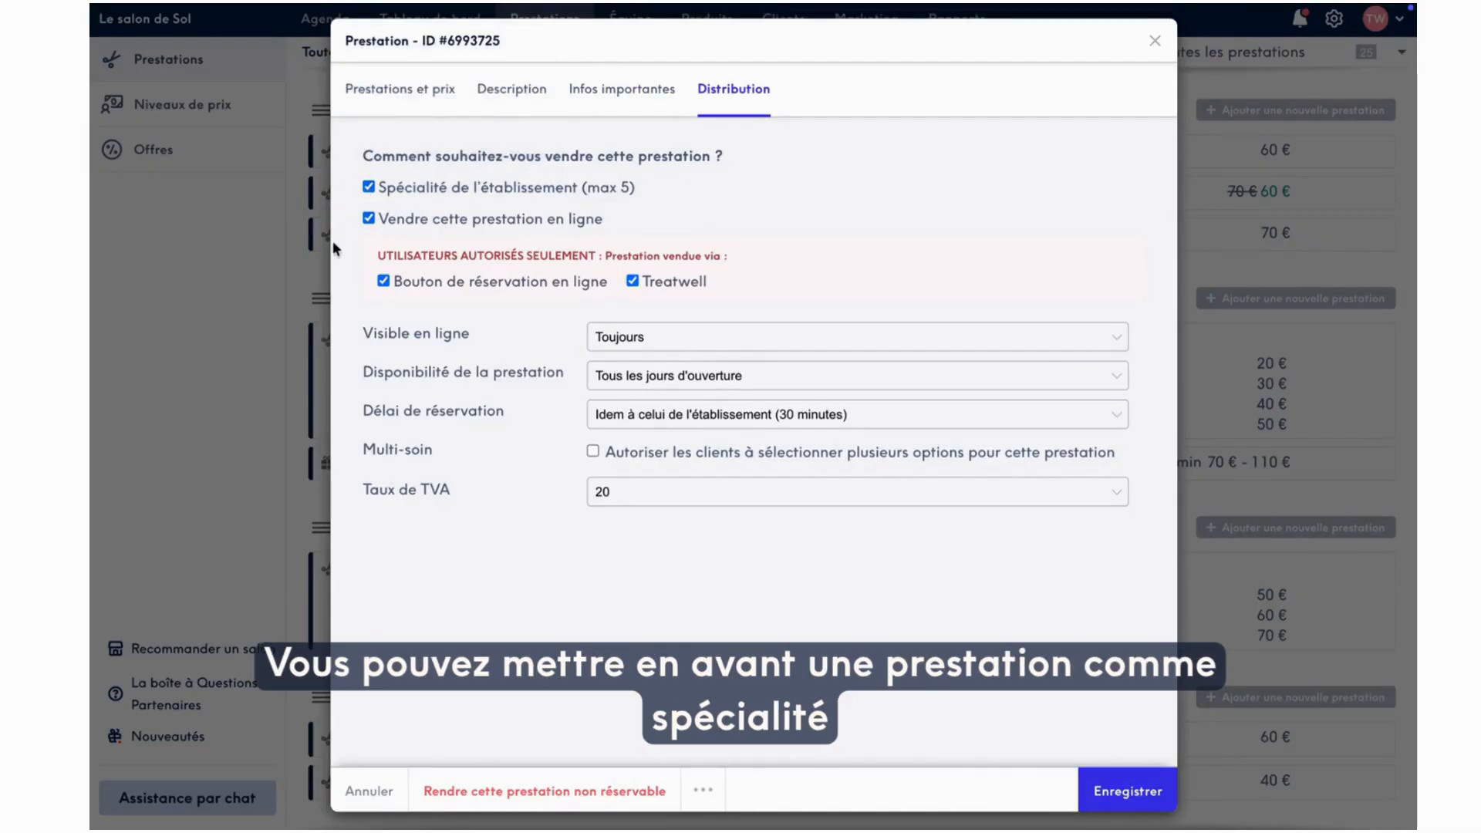
click(622, 414)
click(627, 478)
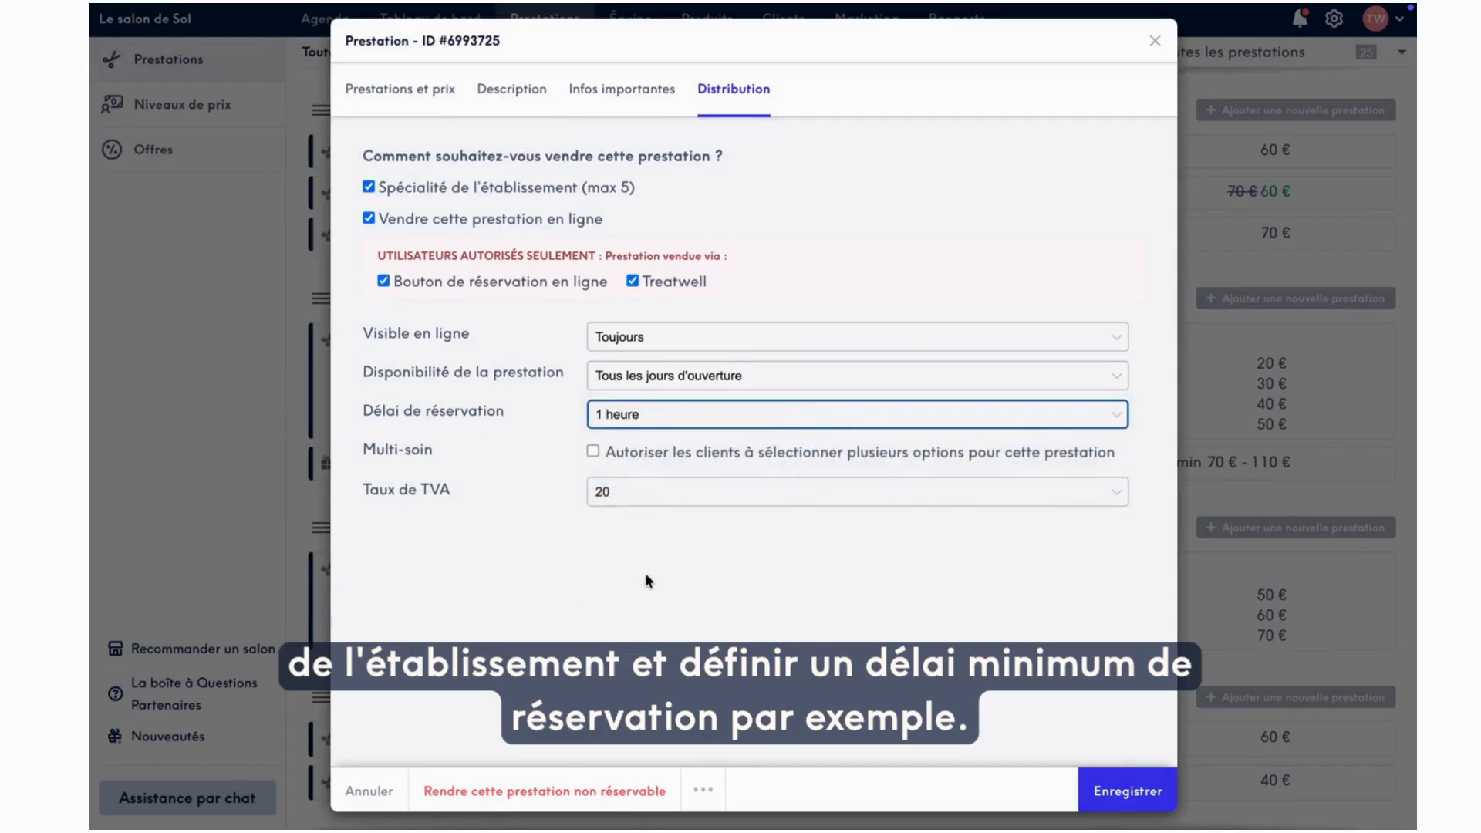
click(383, 111)
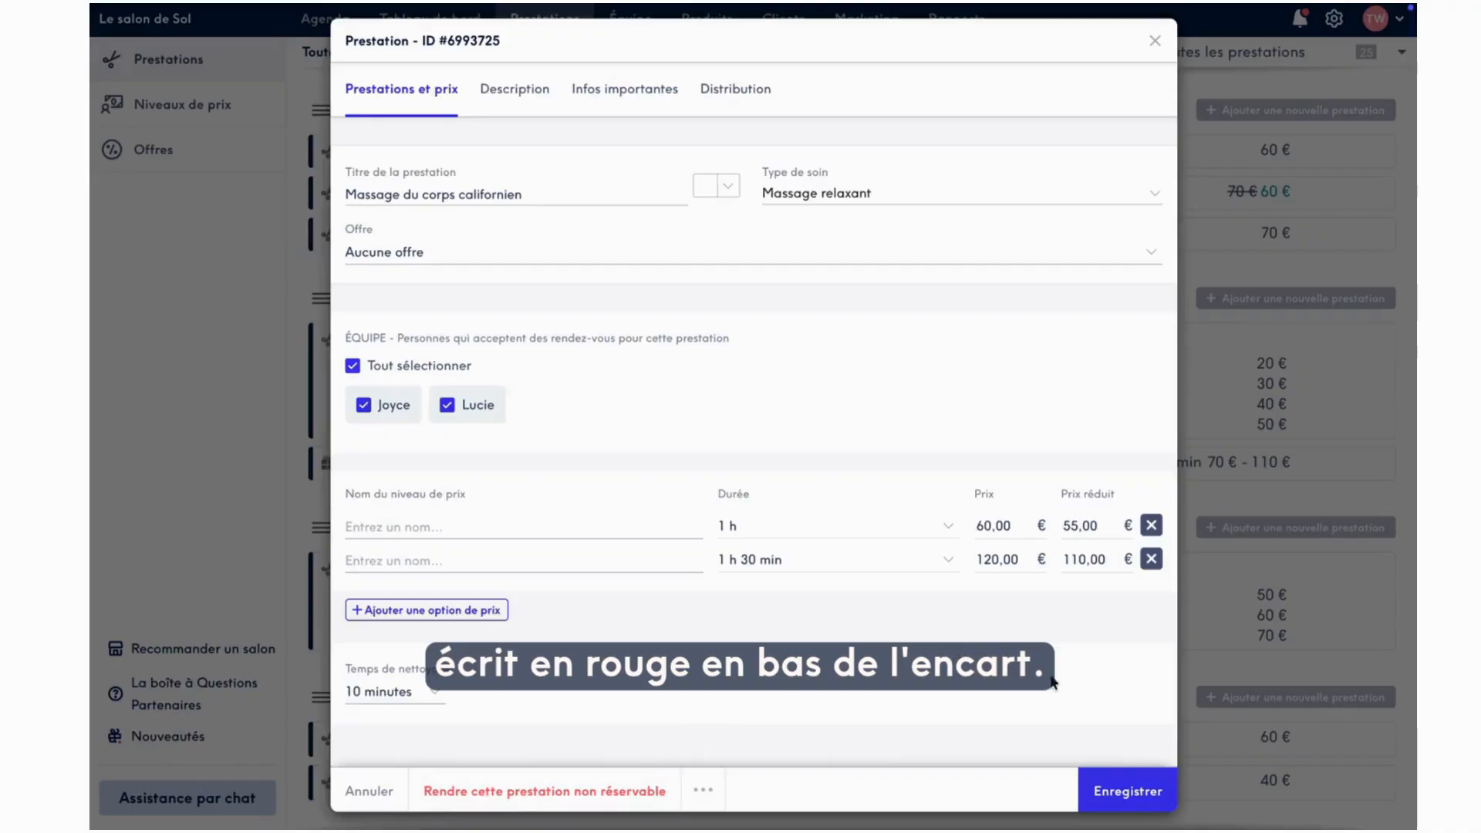
click(1113, 793)
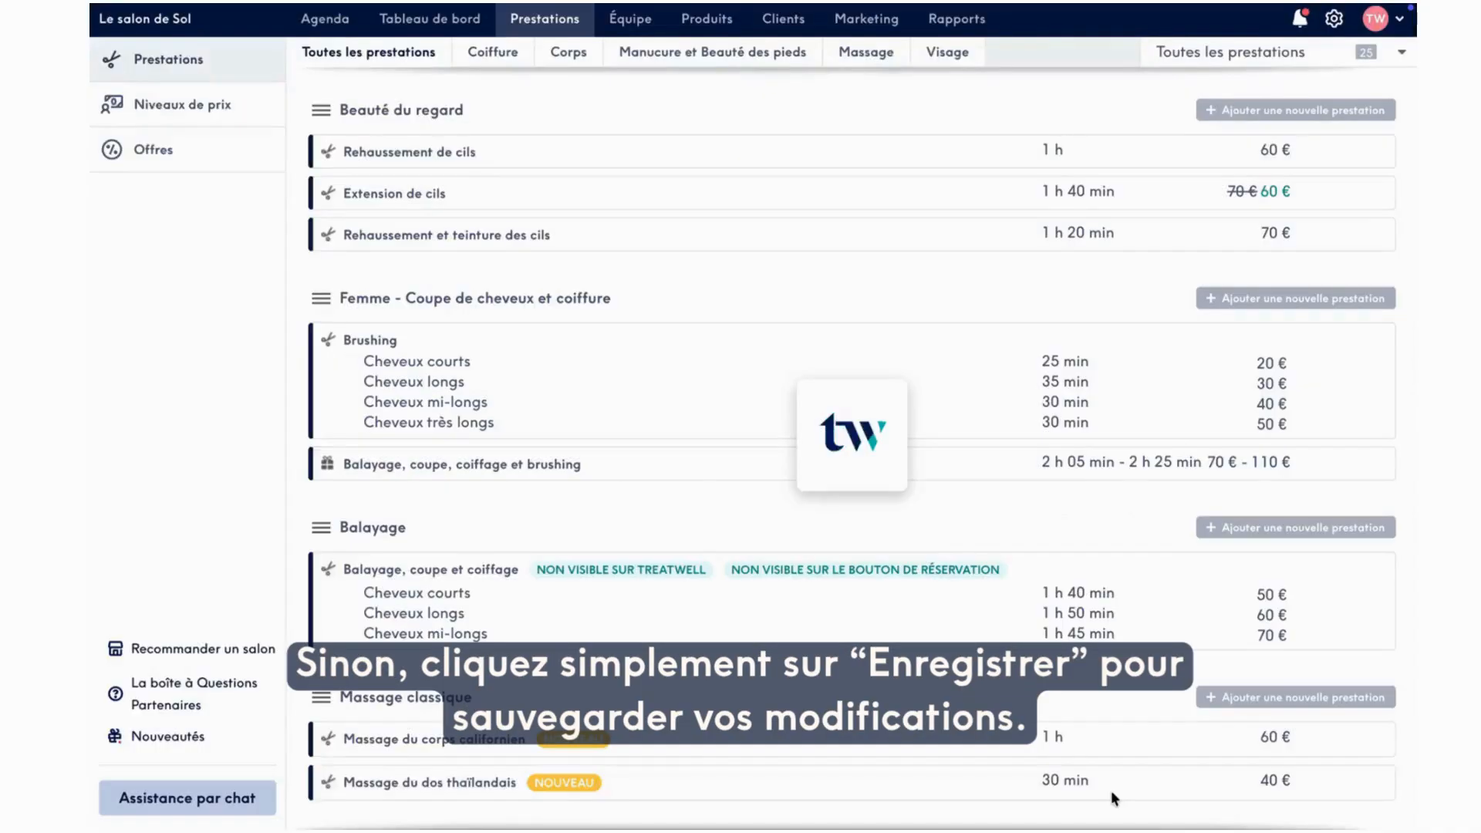
Step: Move Massage du dos thaïlandais above Massage du corps californien, and move the Massage classique group up above Beauté des mains
scroll(910, 722, down, 1)
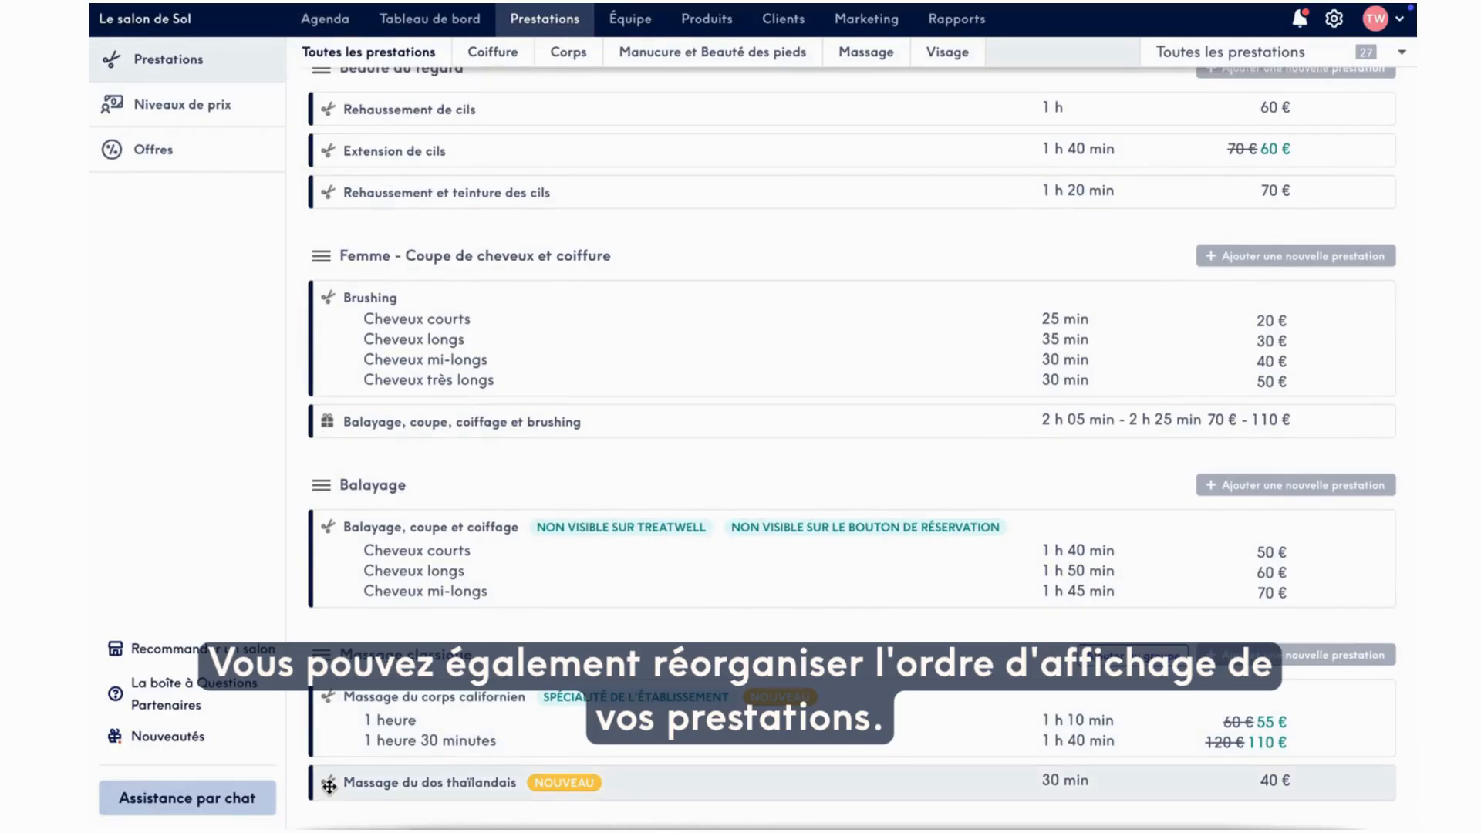
drag(333, 794, 329, 721)
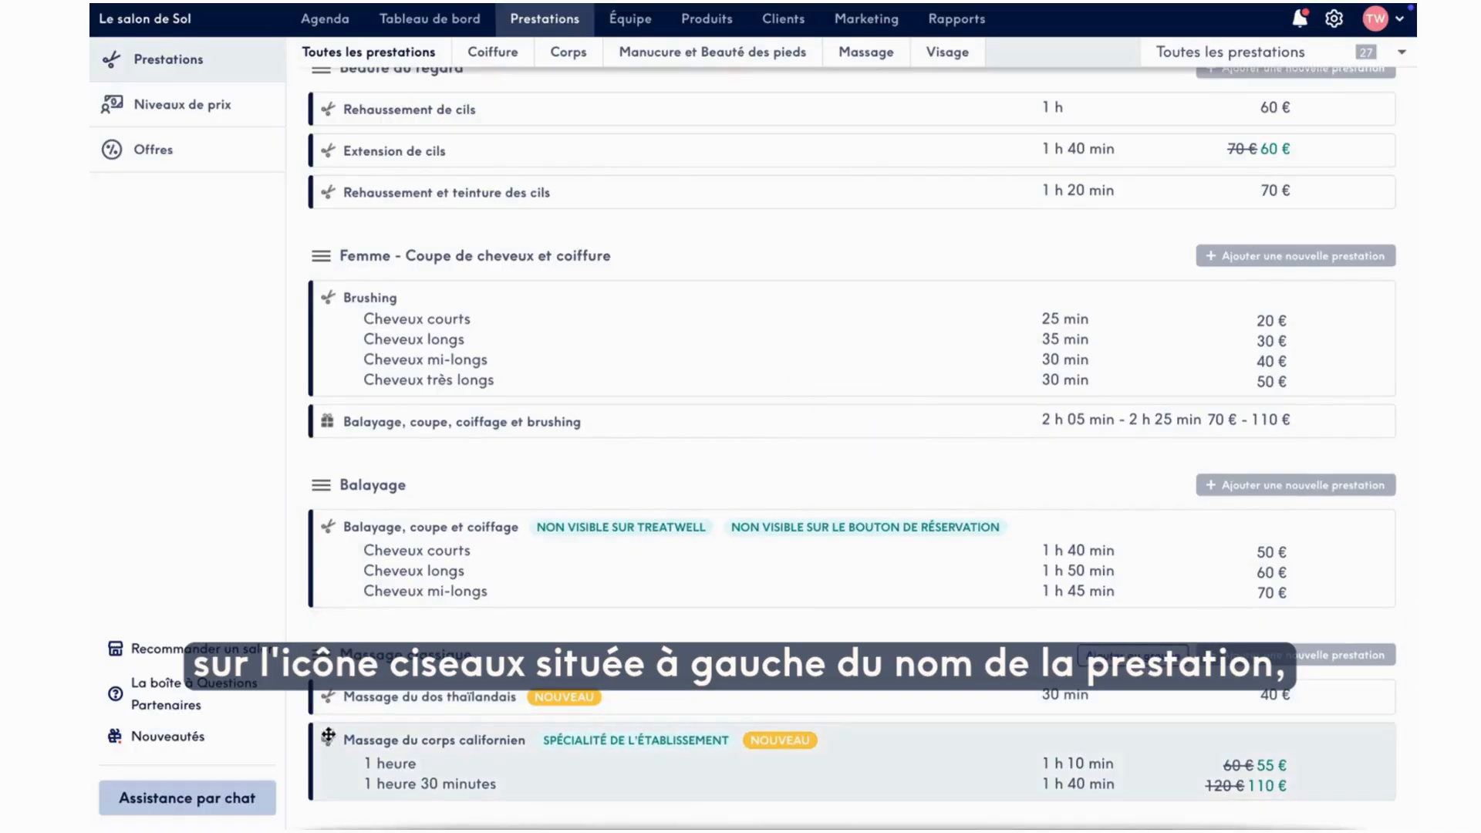
drag(321, 654, 301, 154)
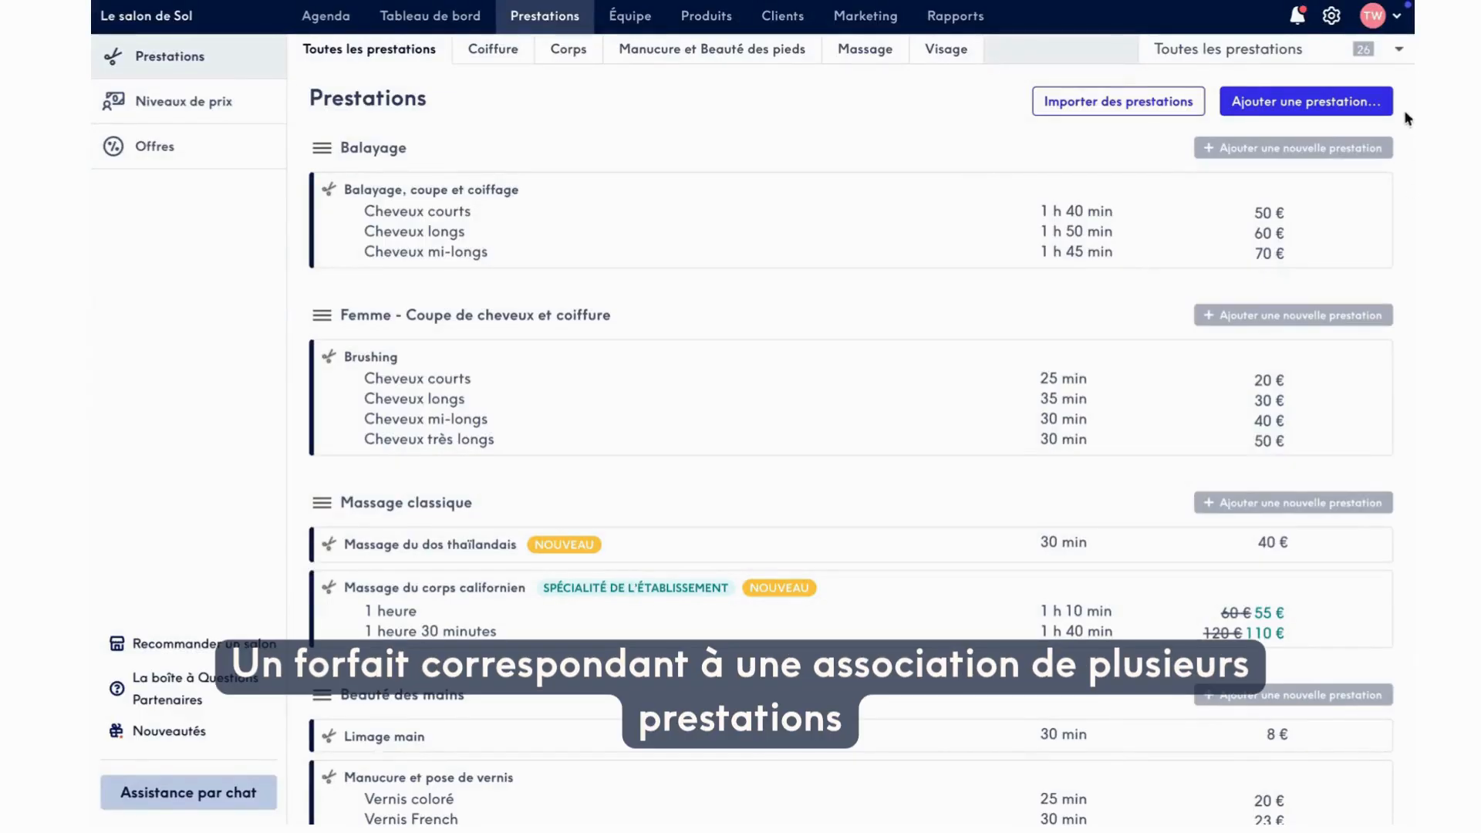
Step: Start a new package (Forfait) and title it "Balayage, coupe et brushing"
click(1381, 103)
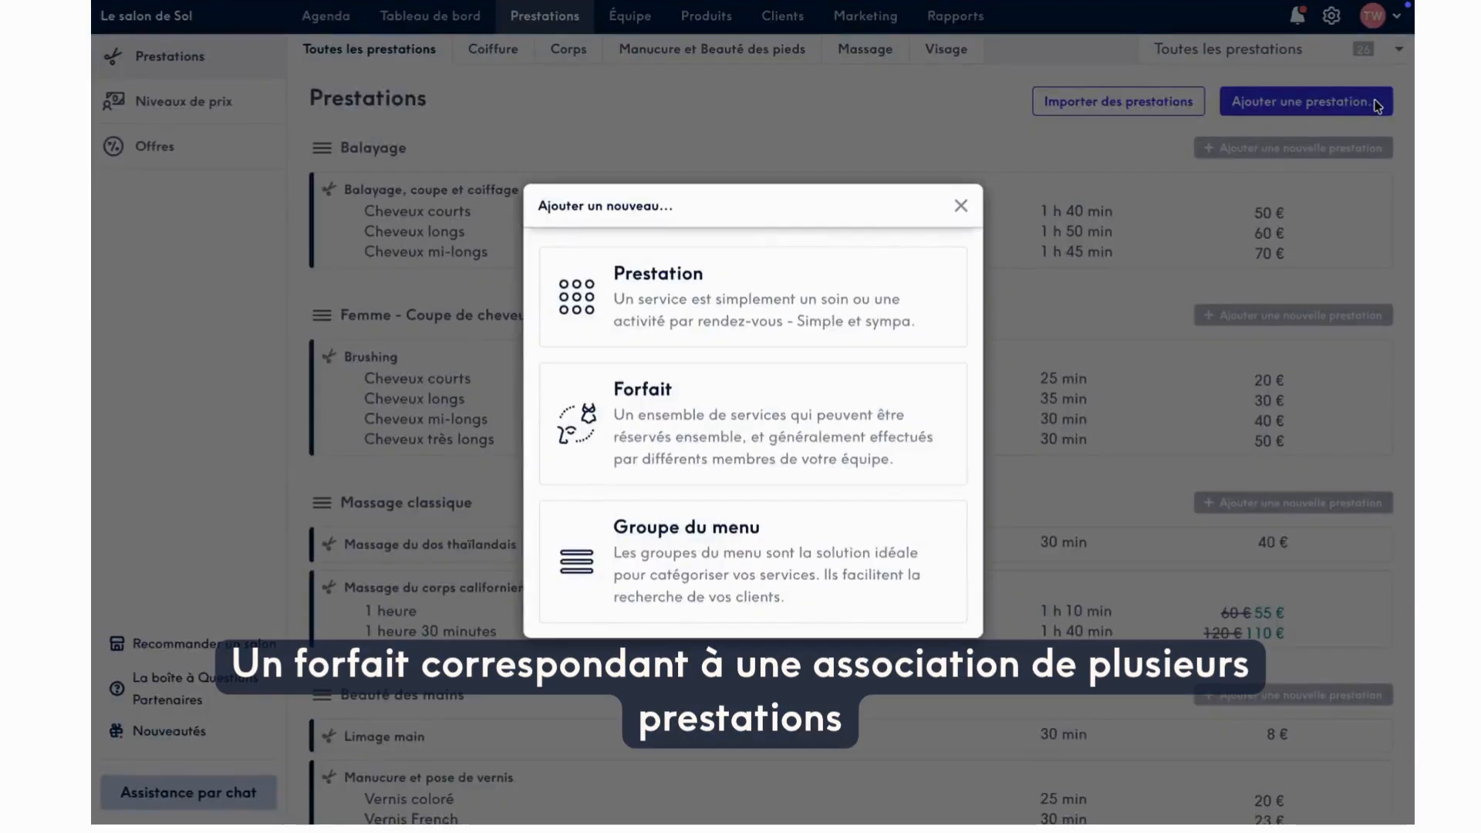
click(864, 421)
text(Balayage,)
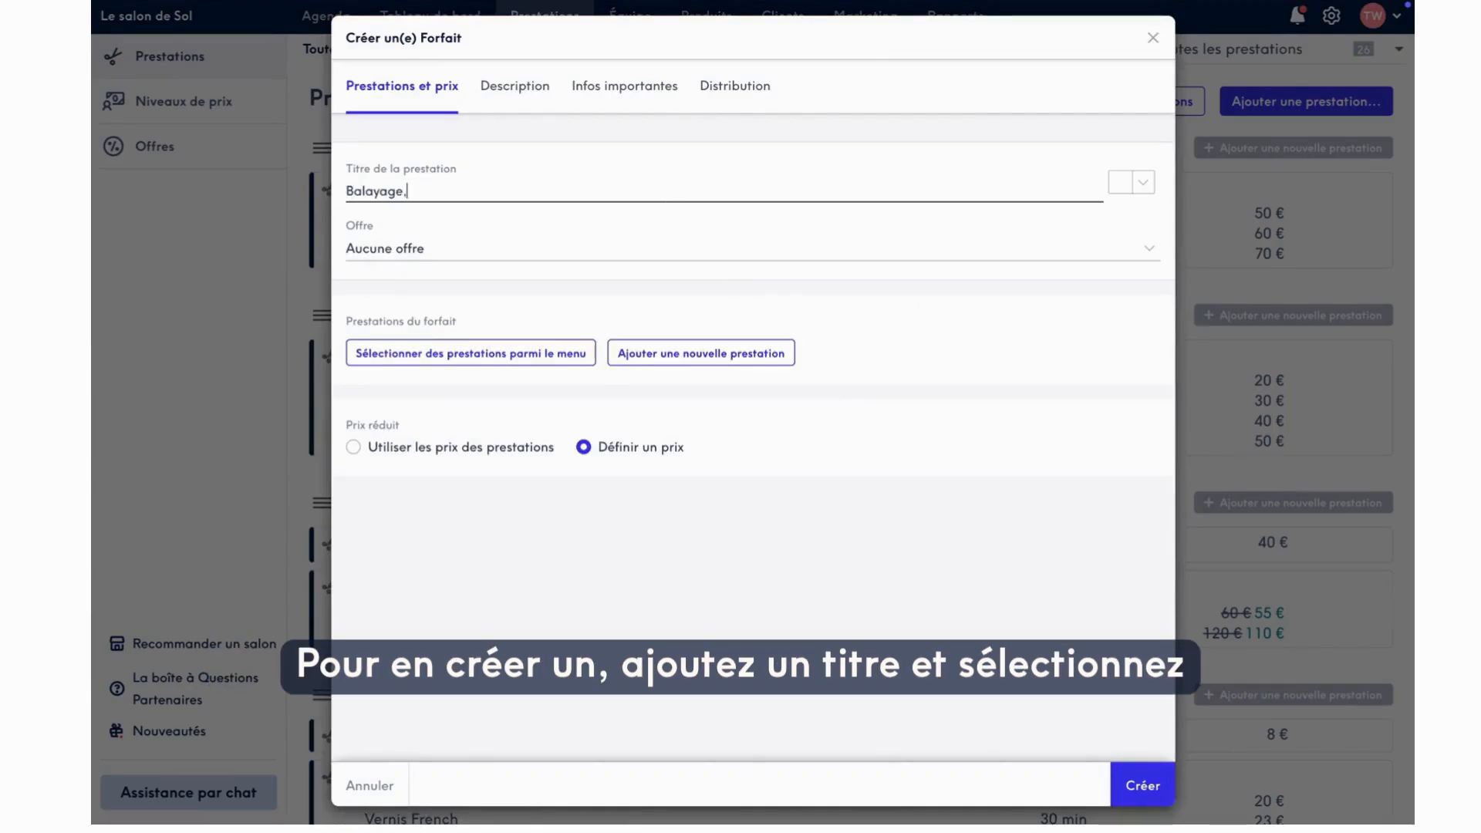
text( coupe et brushing)
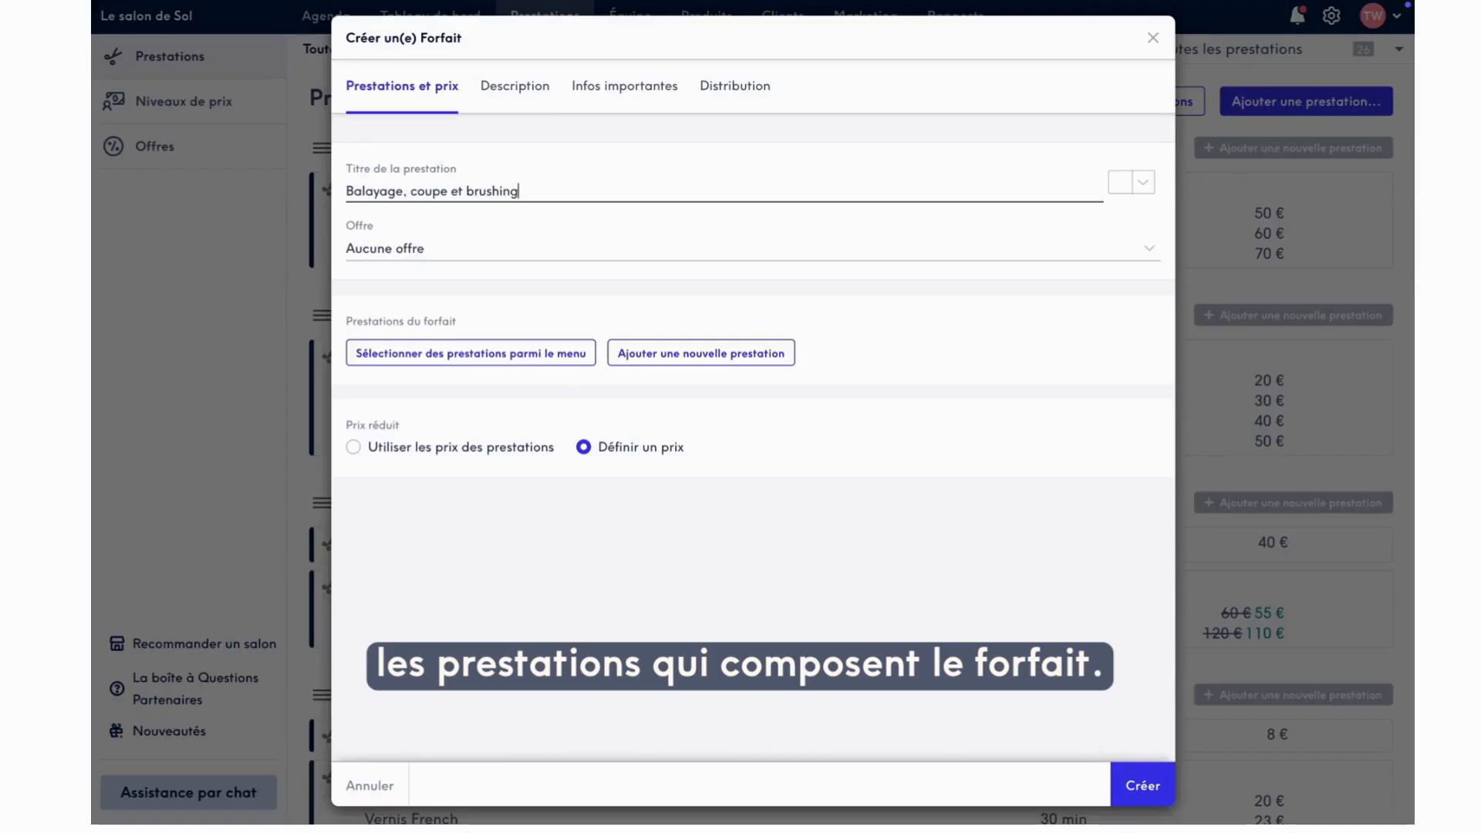
Step: Include the existing services Balayage, coupe et coiffage and Brushing, with all their options, in the package
click(569, 355)
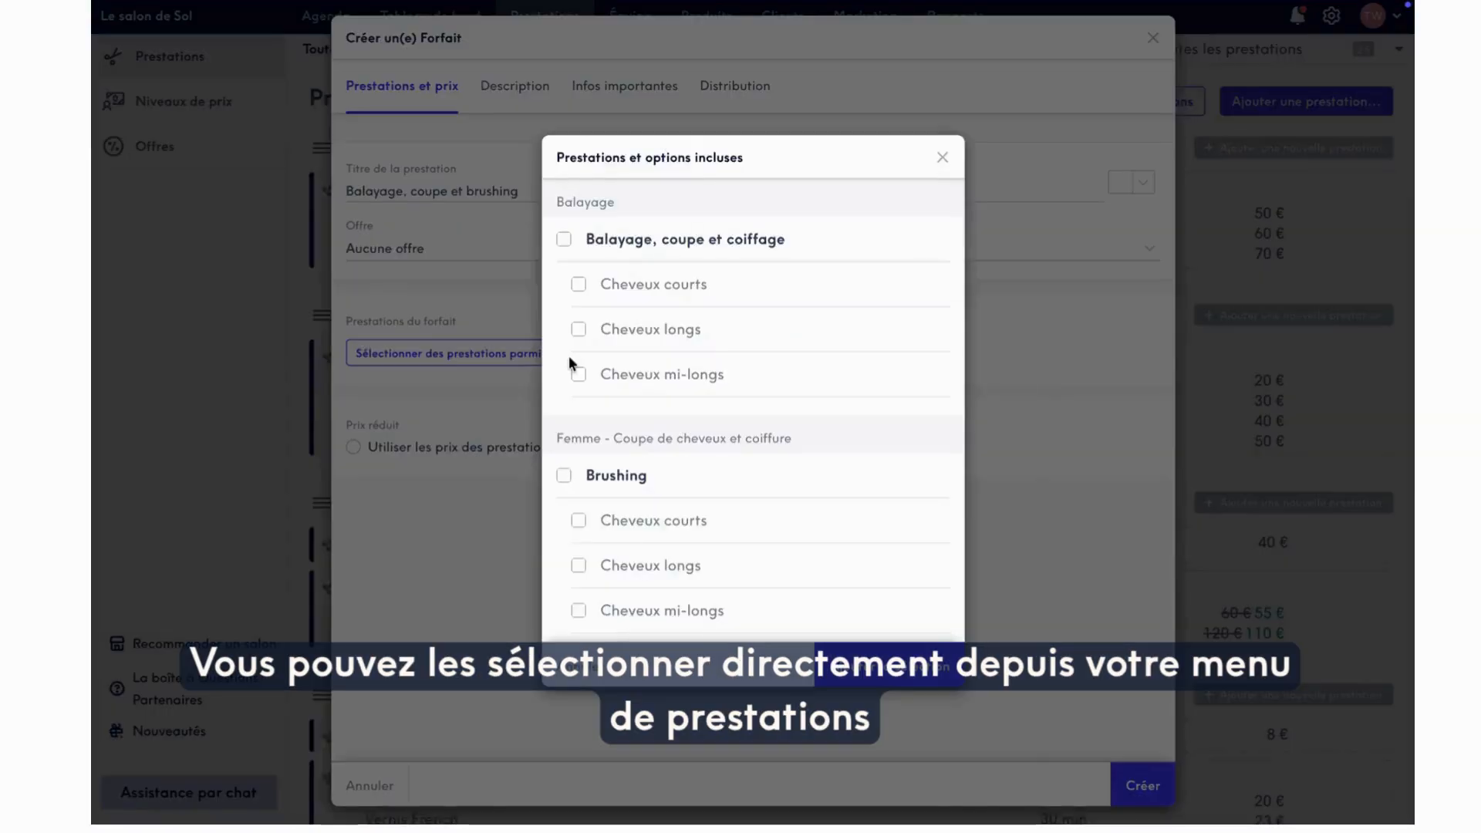
click(564, 240)
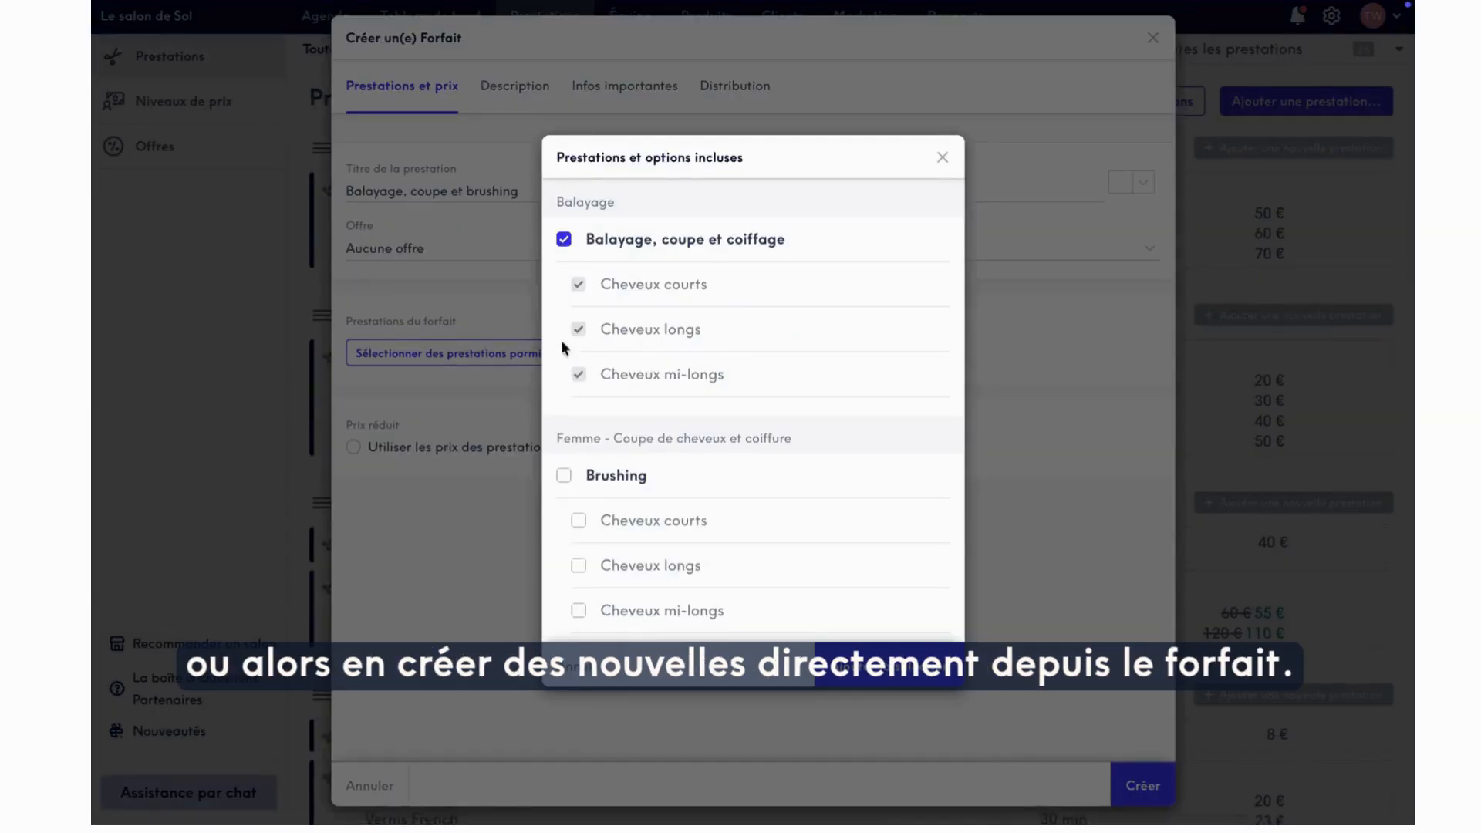
click(564, 475)
click(848, 668)
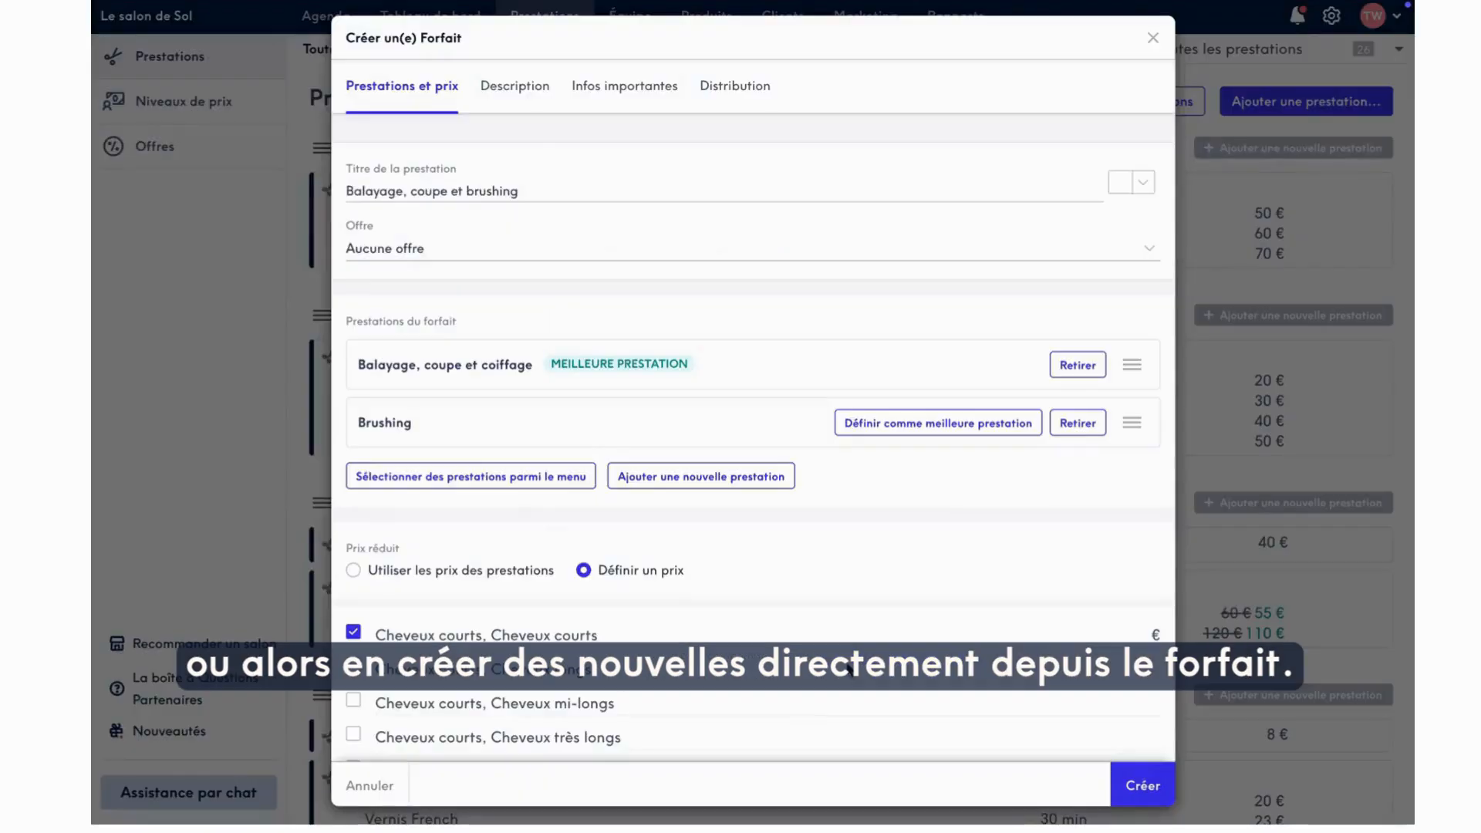
Step: Make the package use the prices of its included services, and create it
scroll(848, 668, down, 5)
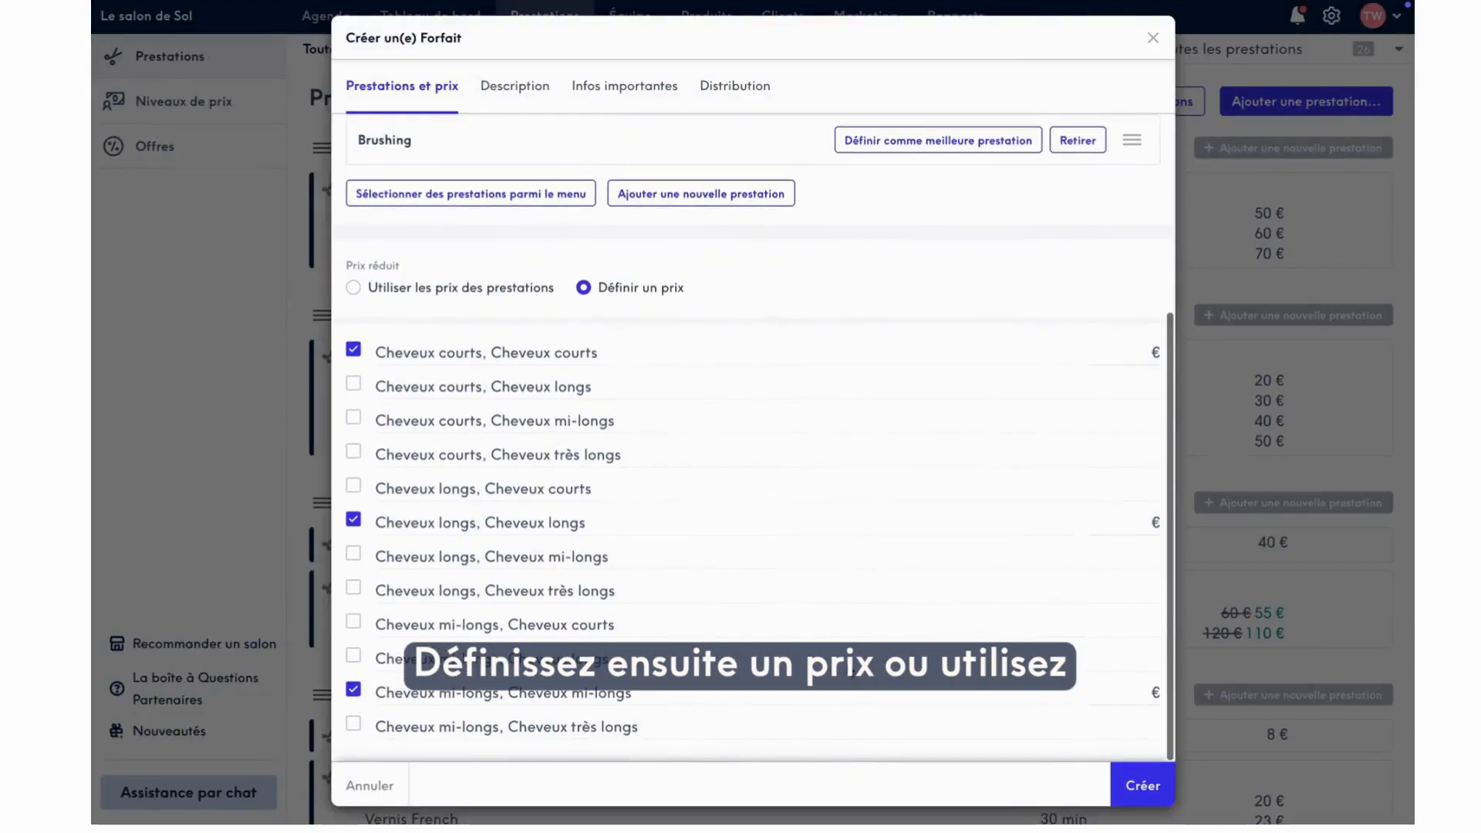
click(371, 288)
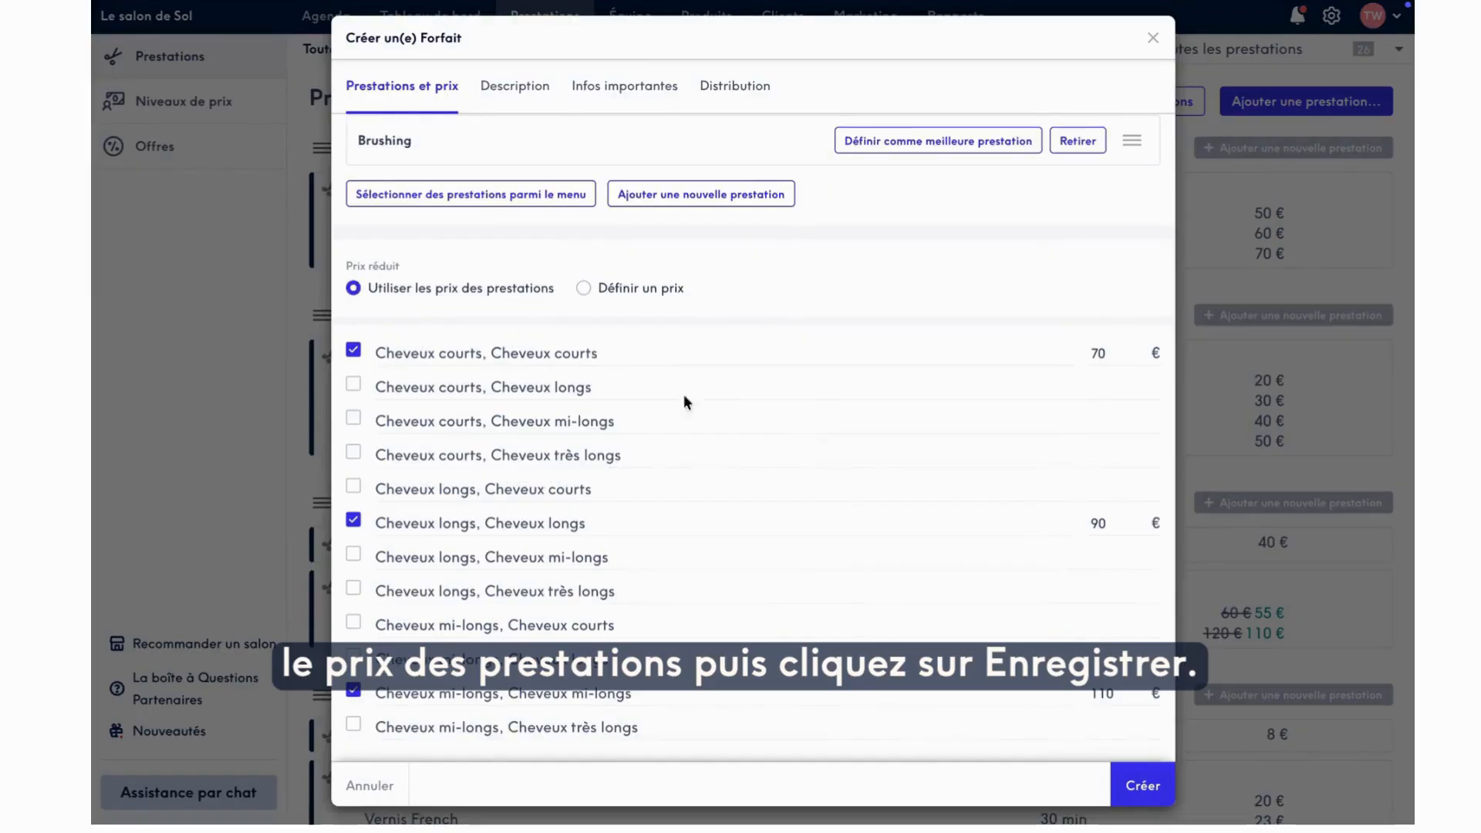
click(1144, 786)
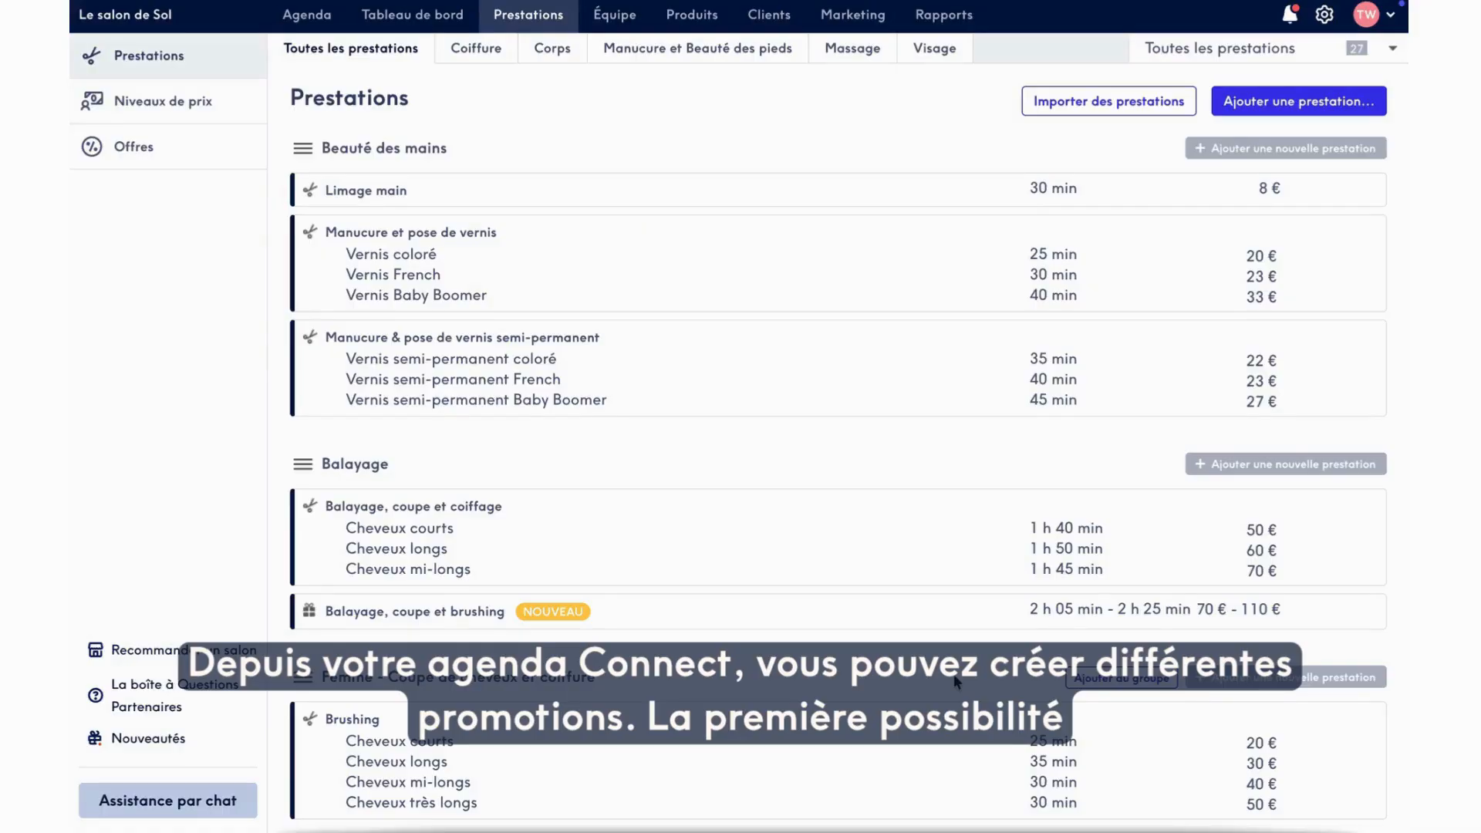
Step: Give the Vernis coloré option of Manucure et pose de vernis a reduced price of 15 € and save the service
click(940, 239)
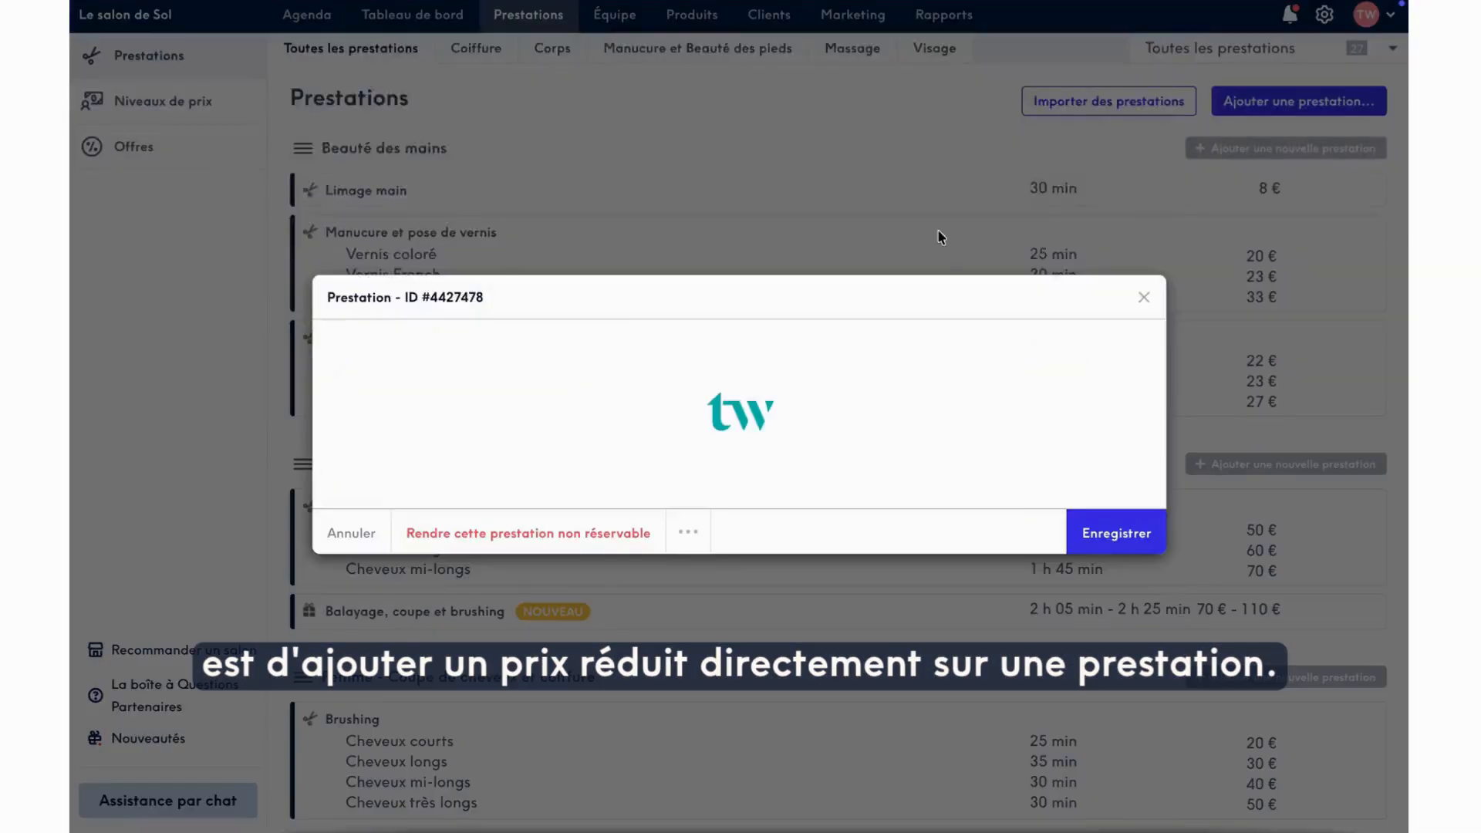
click(1058, 525)
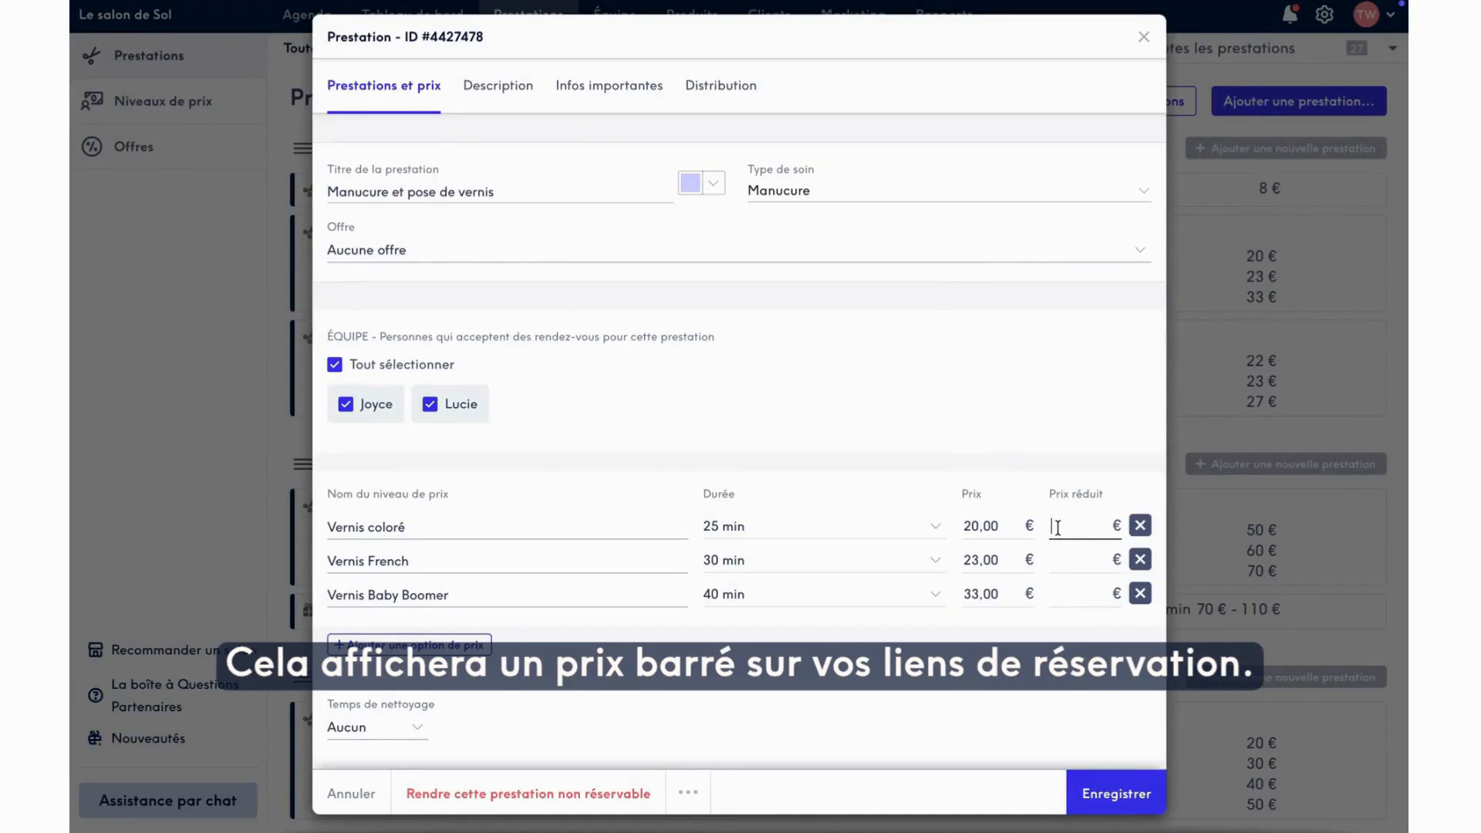
text(15)
click(1088, 793)
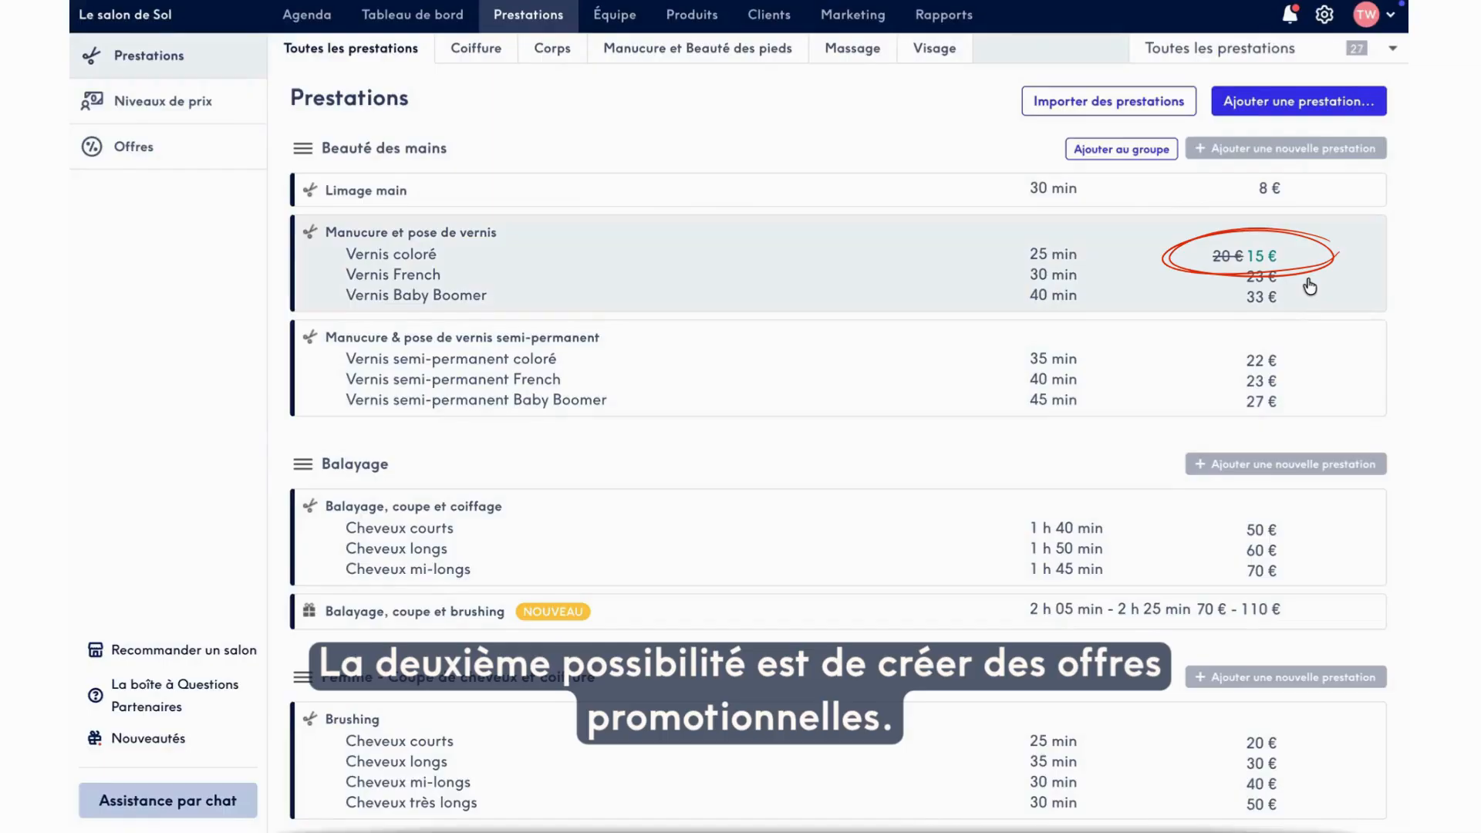
Step: Add a new promotional offer named "Offre de l'été"
click(192, 149)
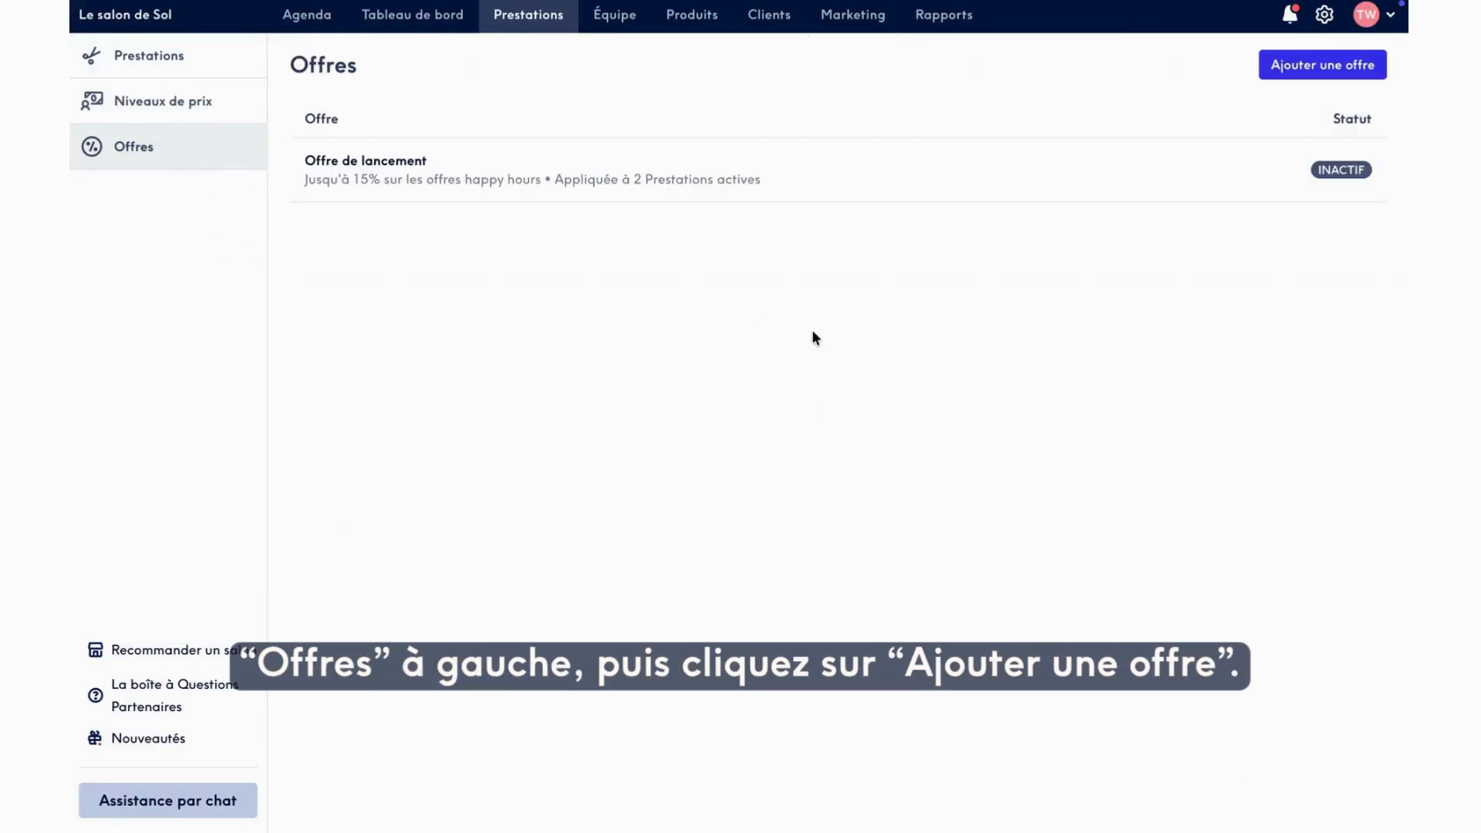
click(1282, 63)
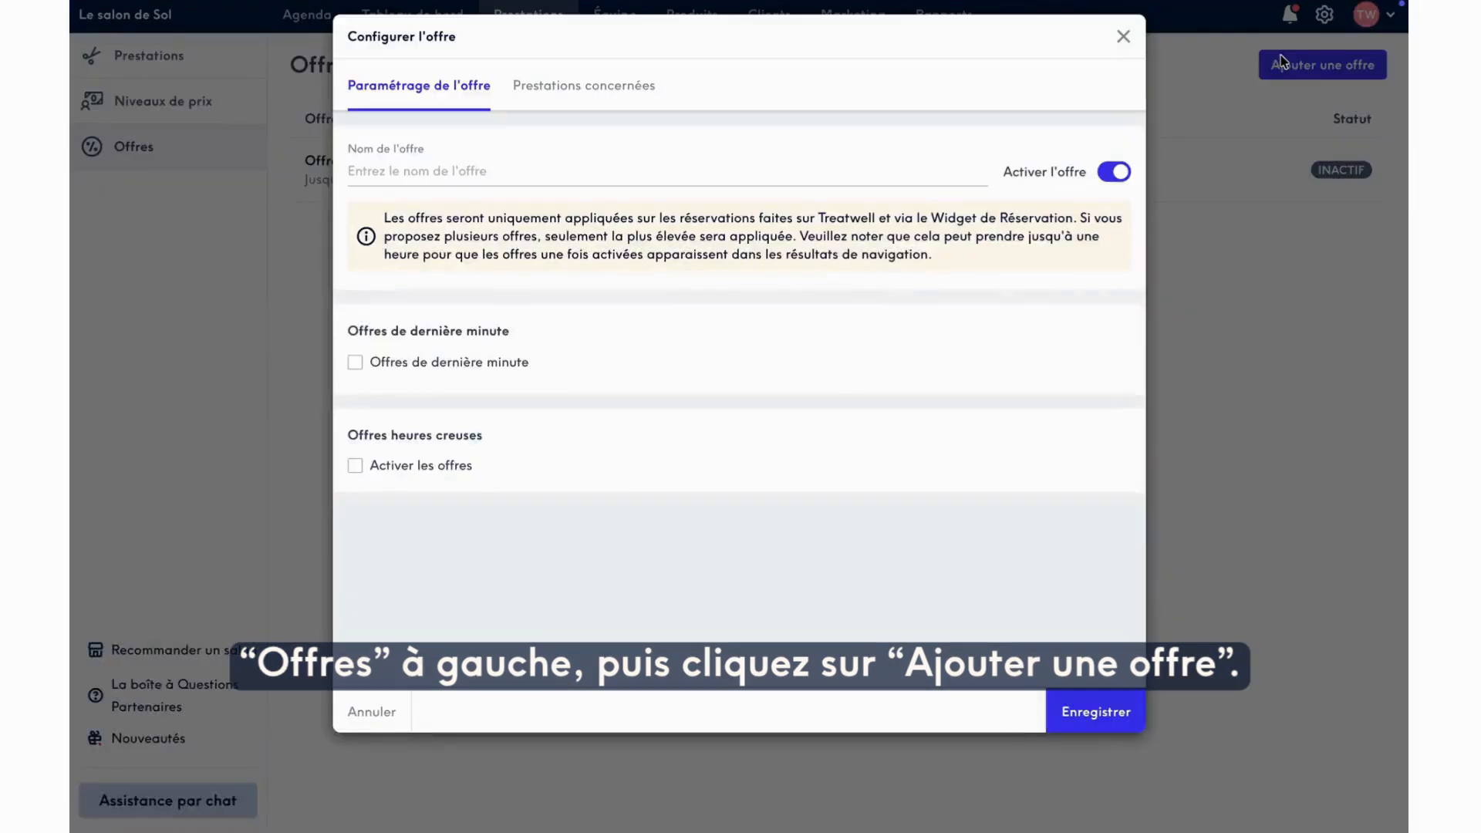
click(784, 180)
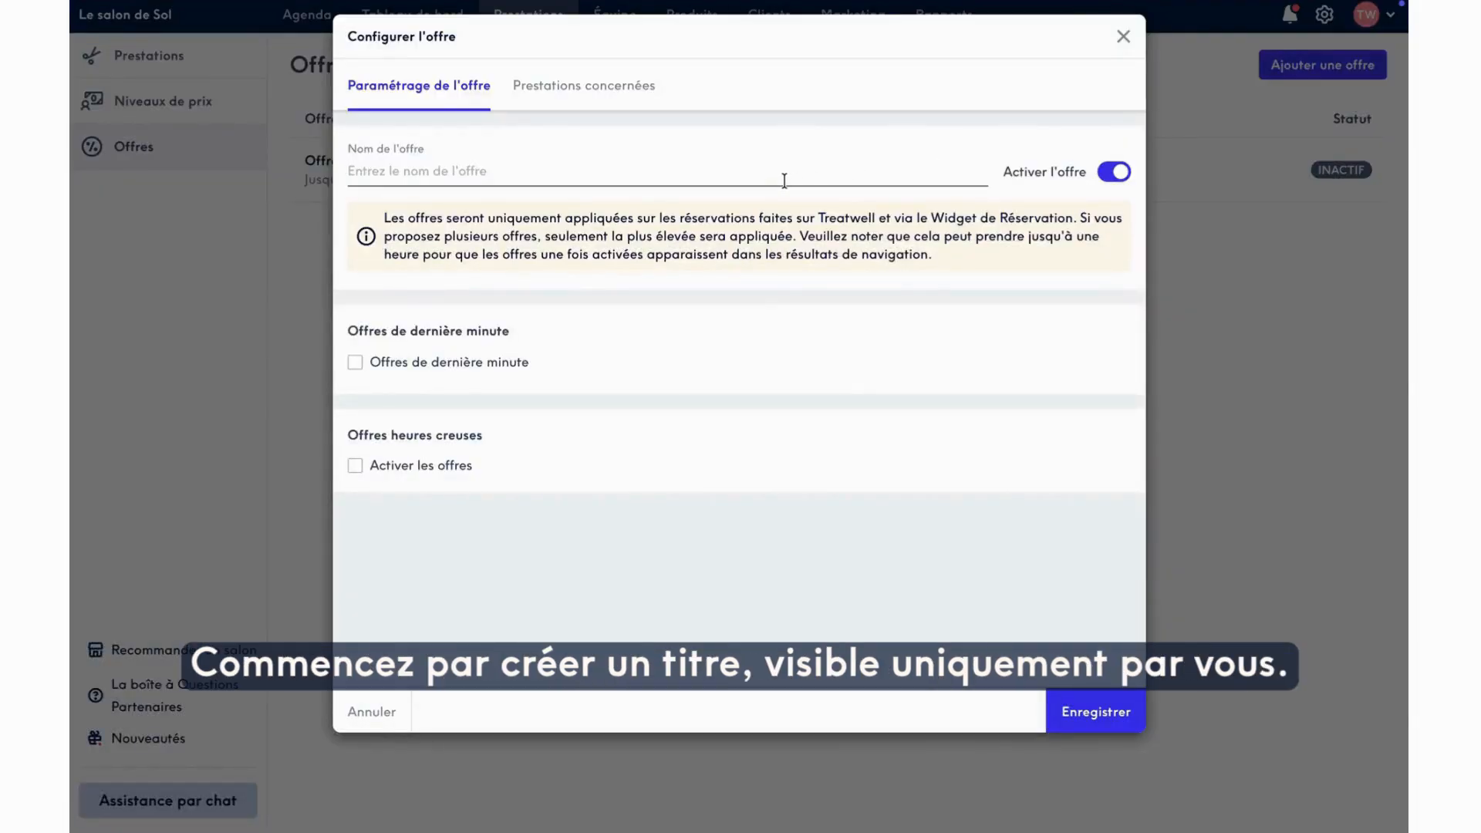
text(Offre de )
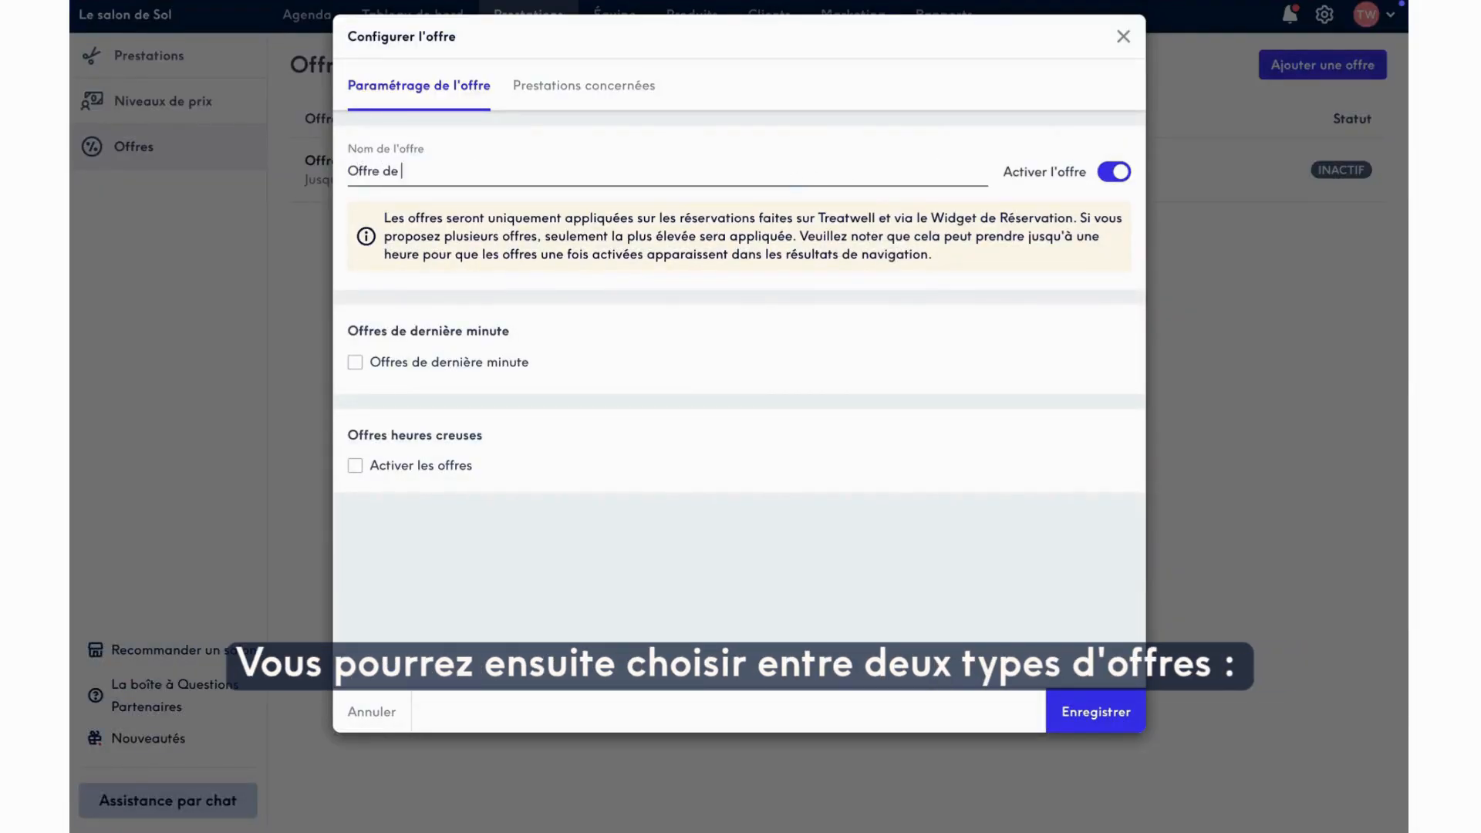
text(l'été)
Step: Try a 30% last-minute offer for bookings made less than 3 working hours before the appointment, and switch it off again
click(356, 362)
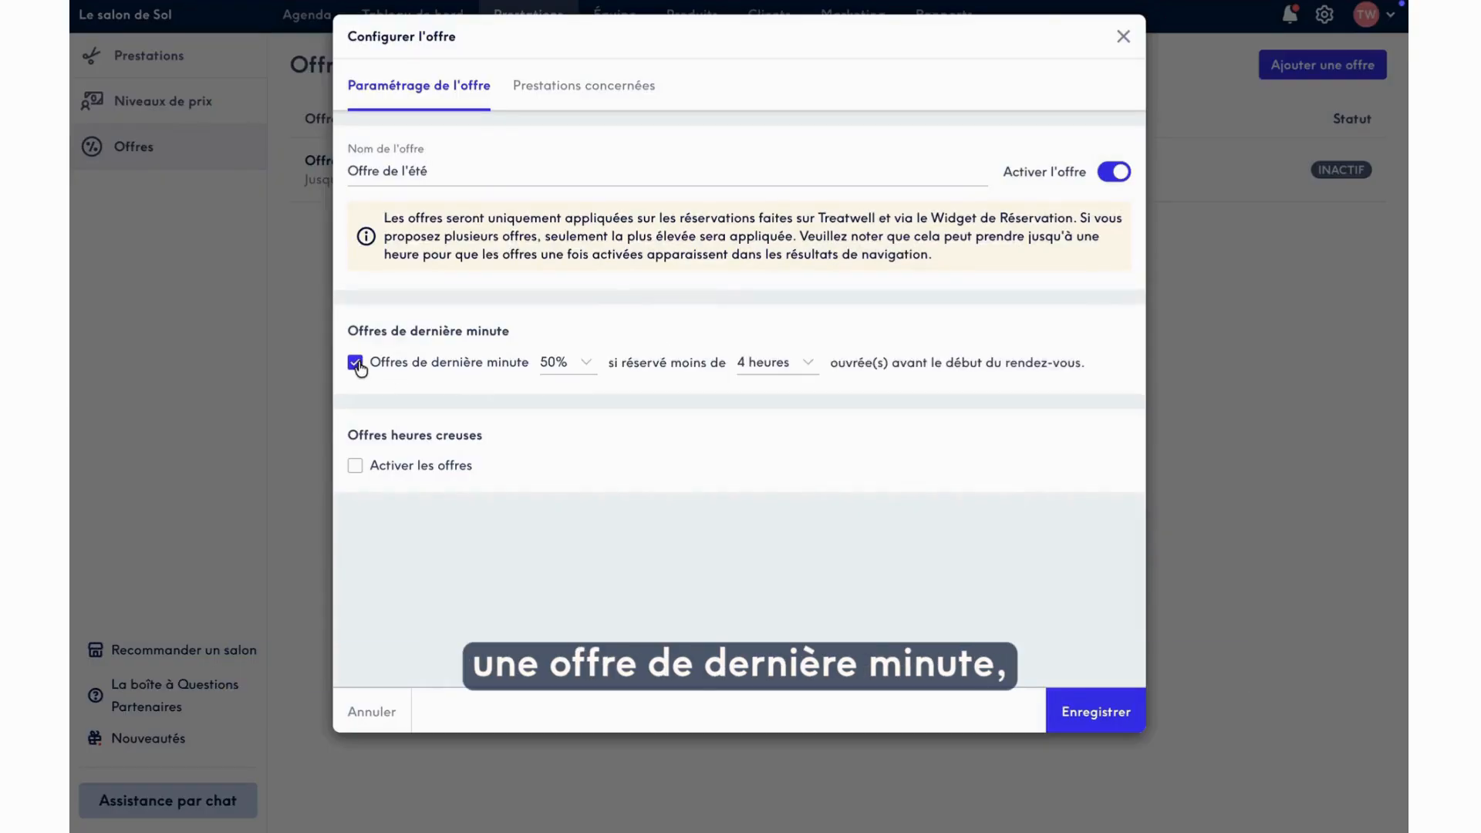
click(568, 371)
click(569, 255)
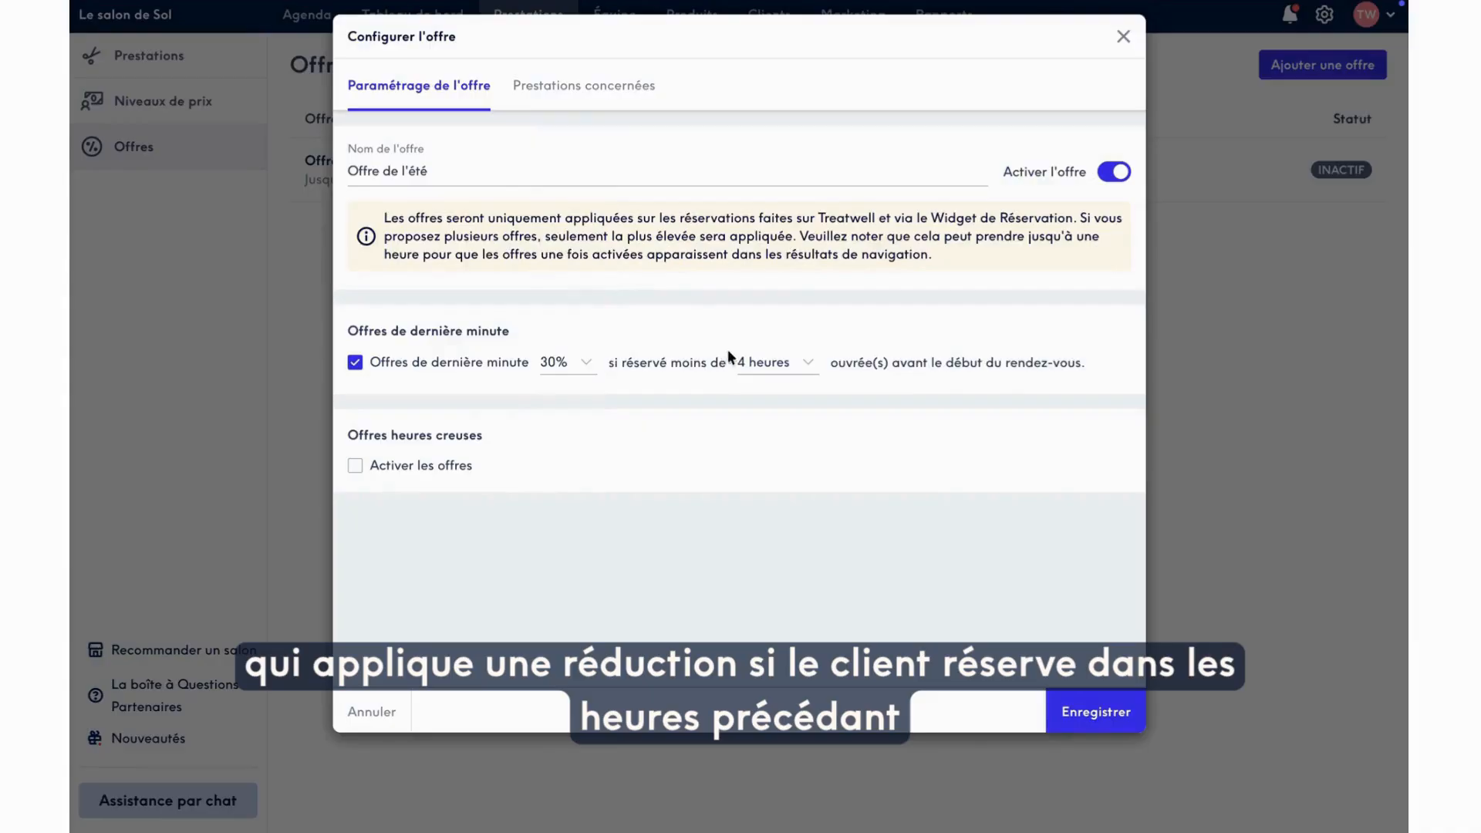
click(760, 364)
click(765, 275)
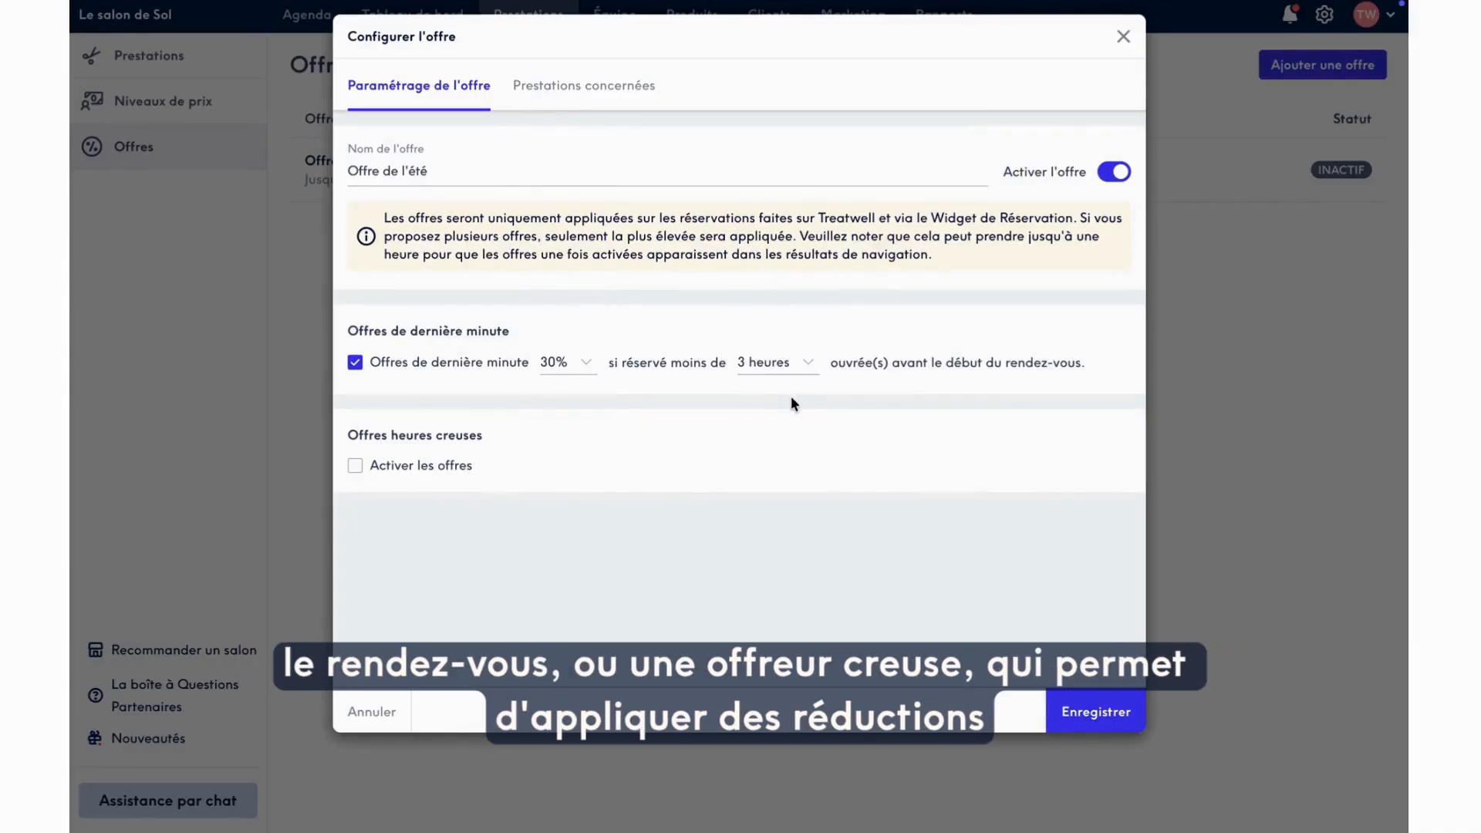
click(355, 363)
Step: Enable off-peak discounts for the offer, with 15% on Tuesday morning and 10% on Thursday afternoon
click(355, 465)
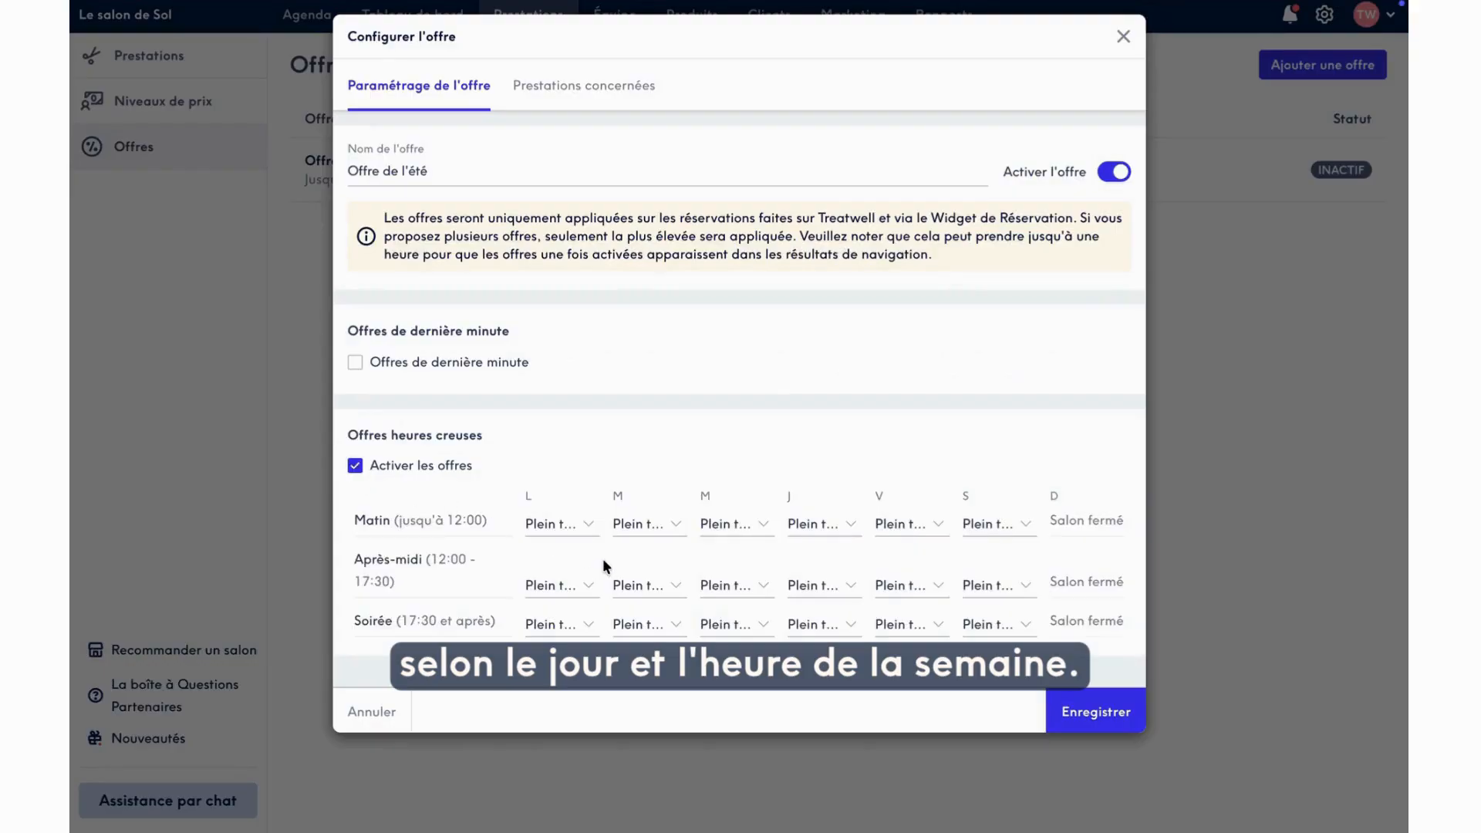
click(659, 532)
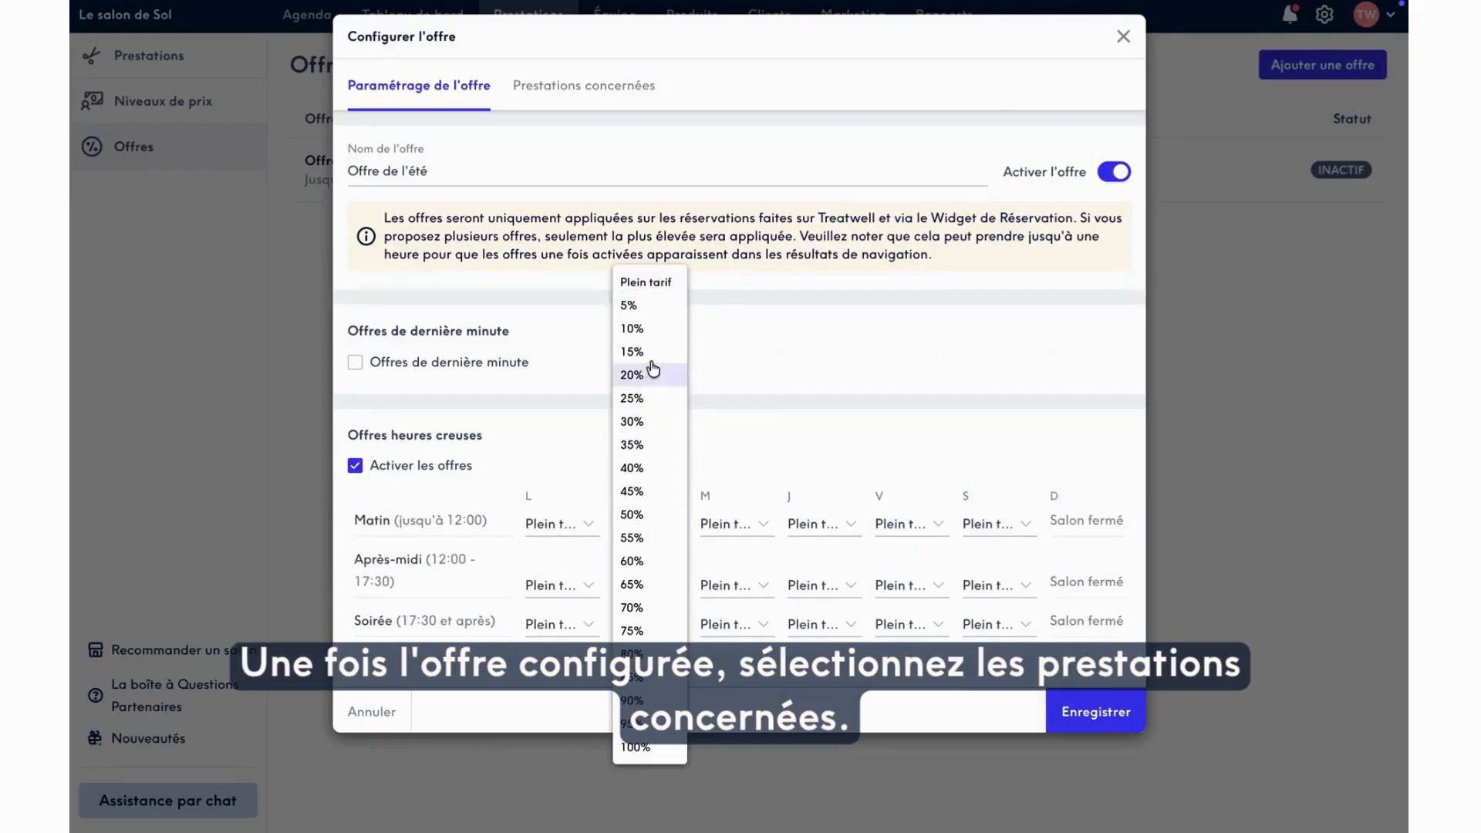
click(649, 358)
click(821, 584)
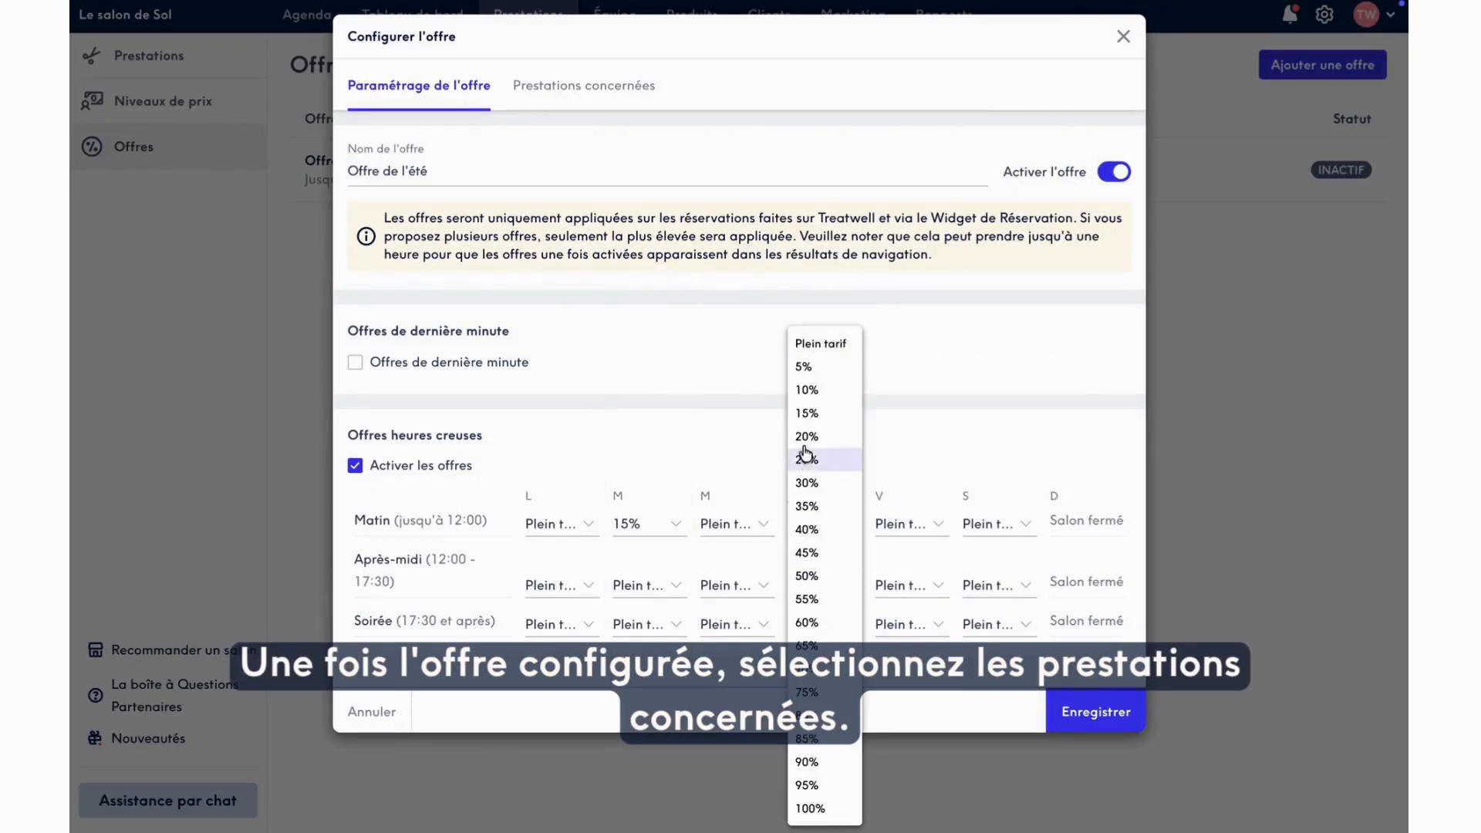
click(801, 392)
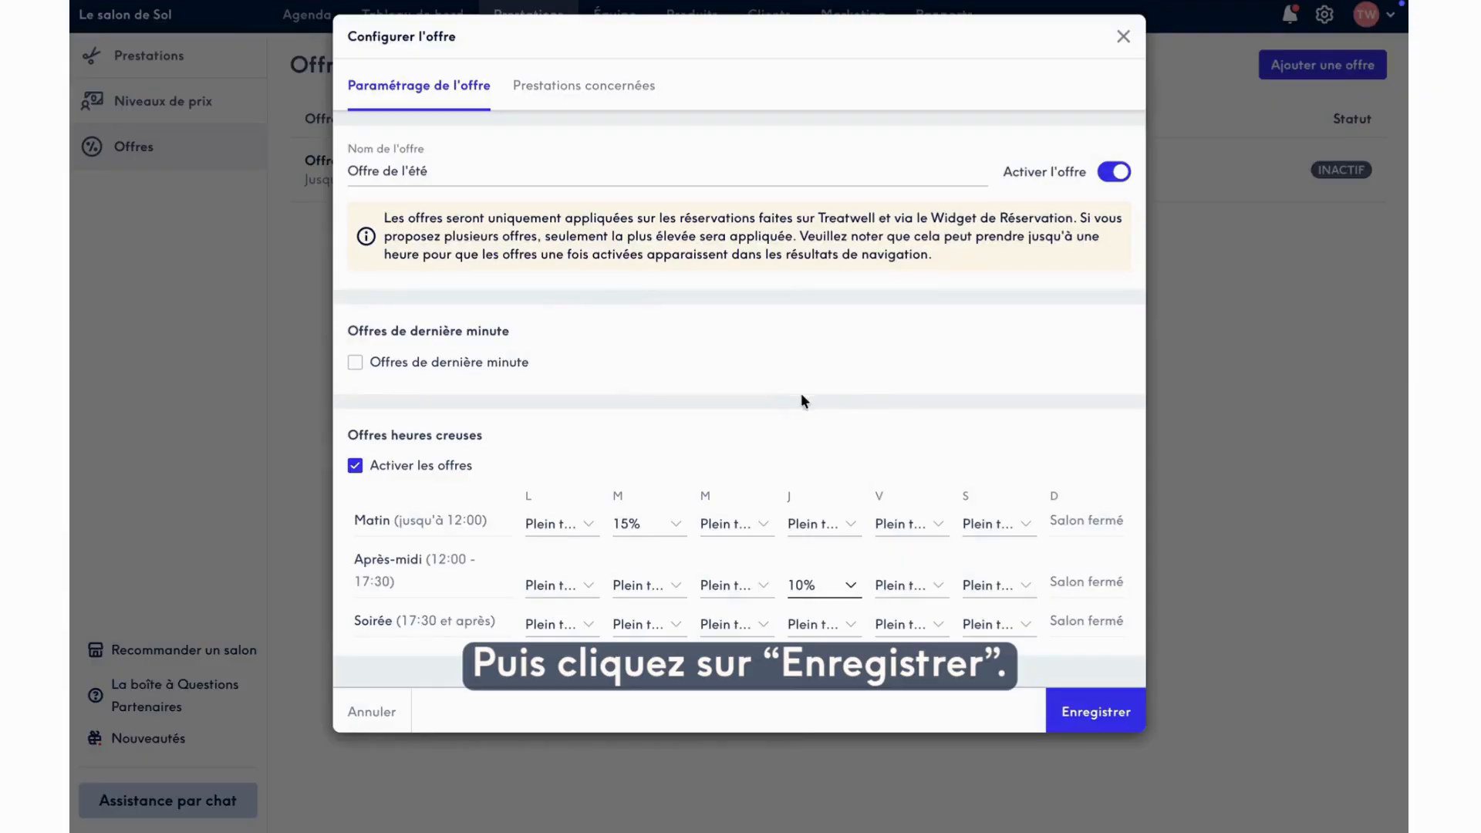
Step: Apply the offer to all services in the Beauté des pieds group and save it without launching a marketing campaign
click(574, 101)
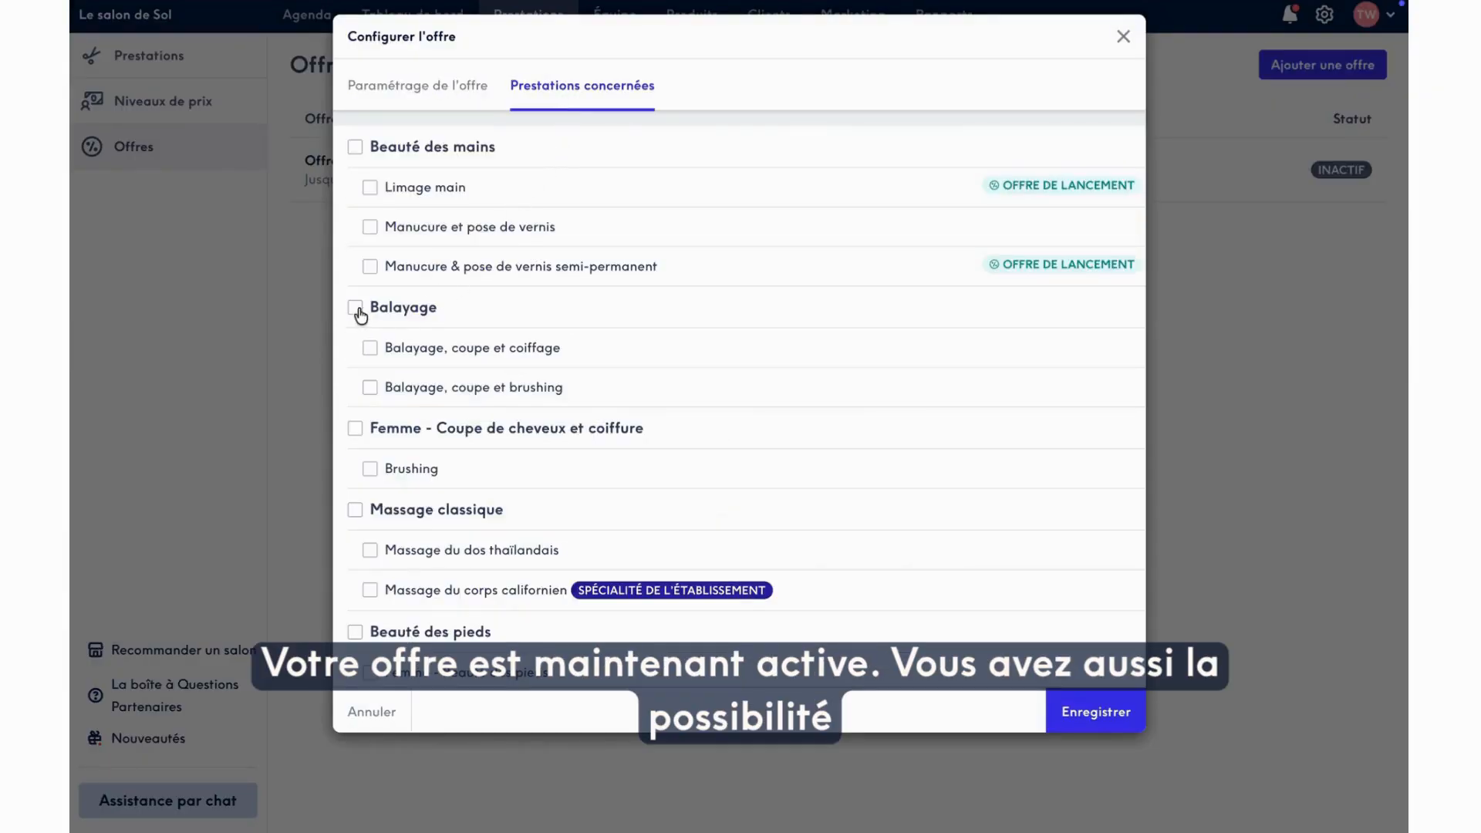
scroll(373, 468, down, 3)
scroll(373, 468, down, 1)
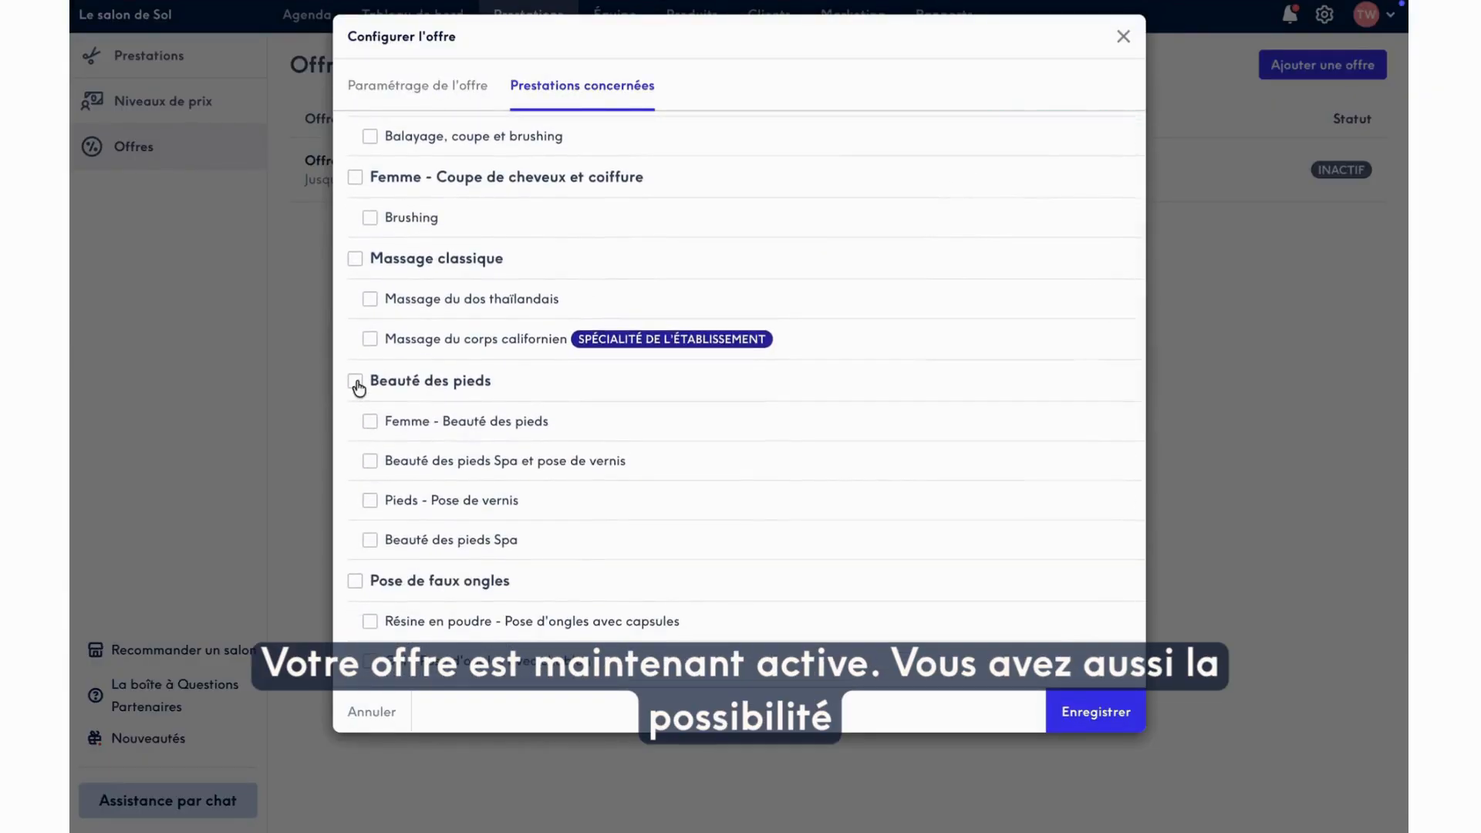
click(355, 380)
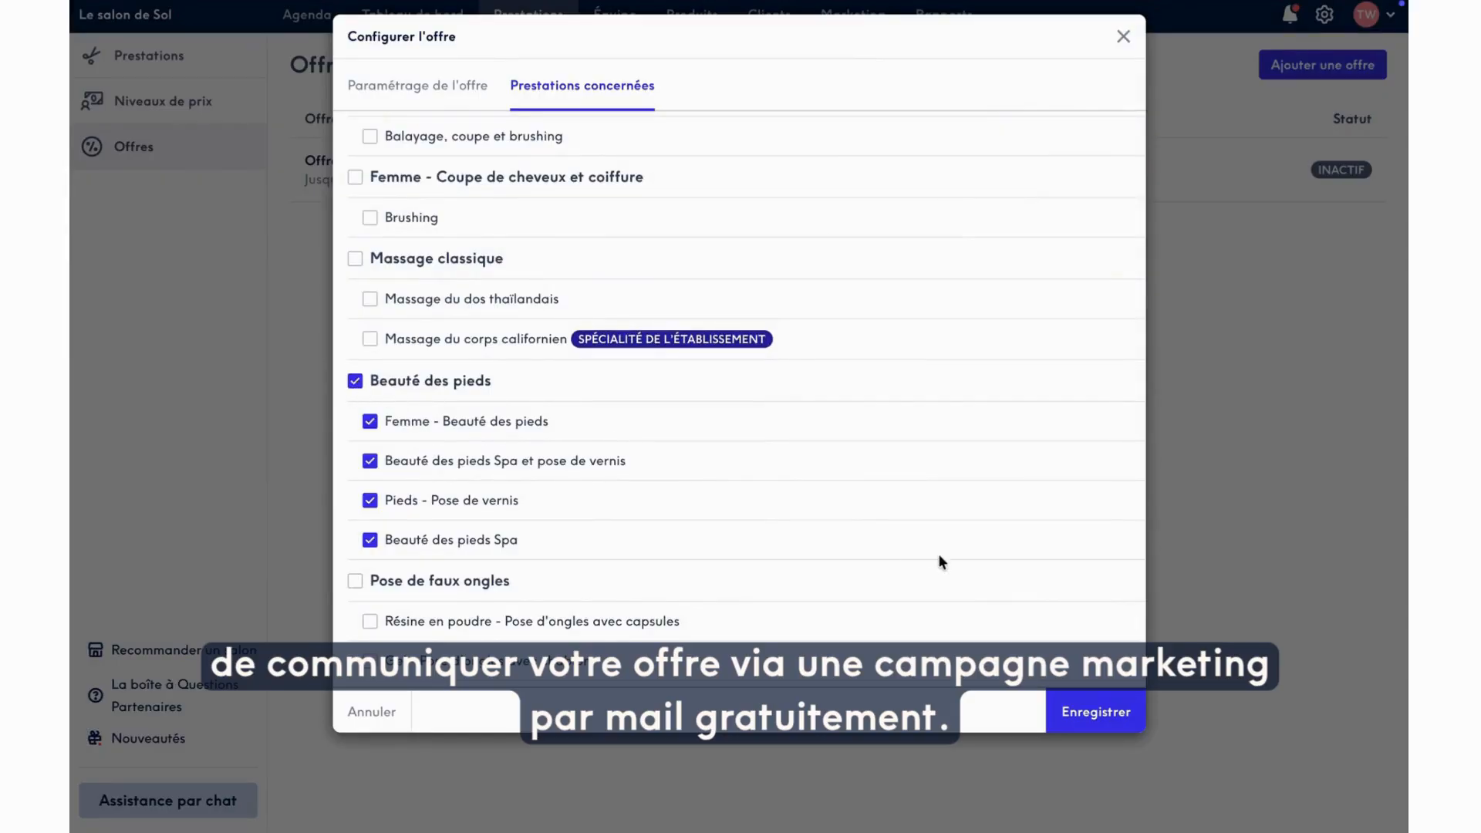
click(1097, 717)
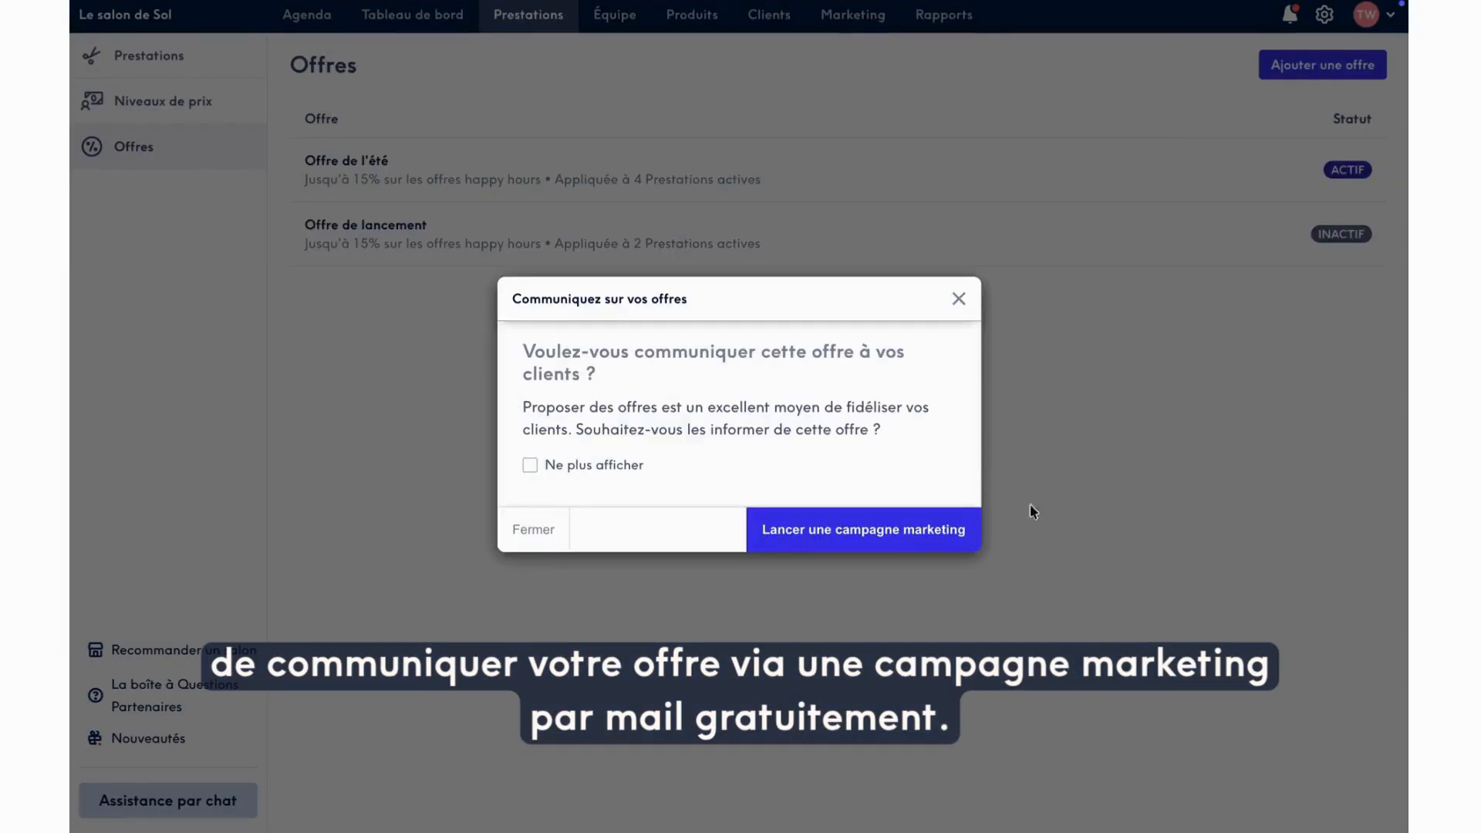
click(959, 300)
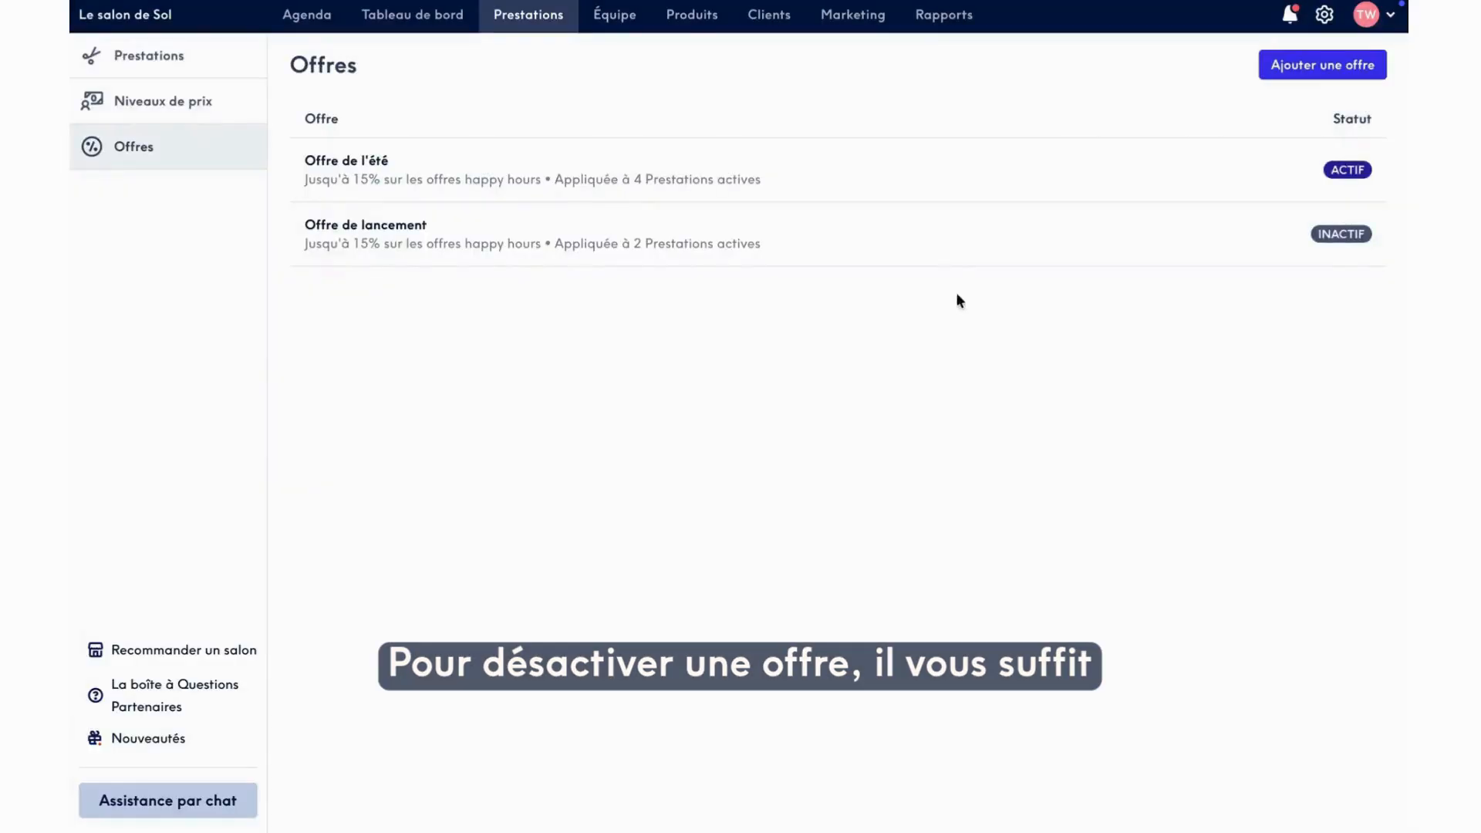
Step: Return to the service menu and check the offer labels in the Beauté des pieds group
click(225, 75)
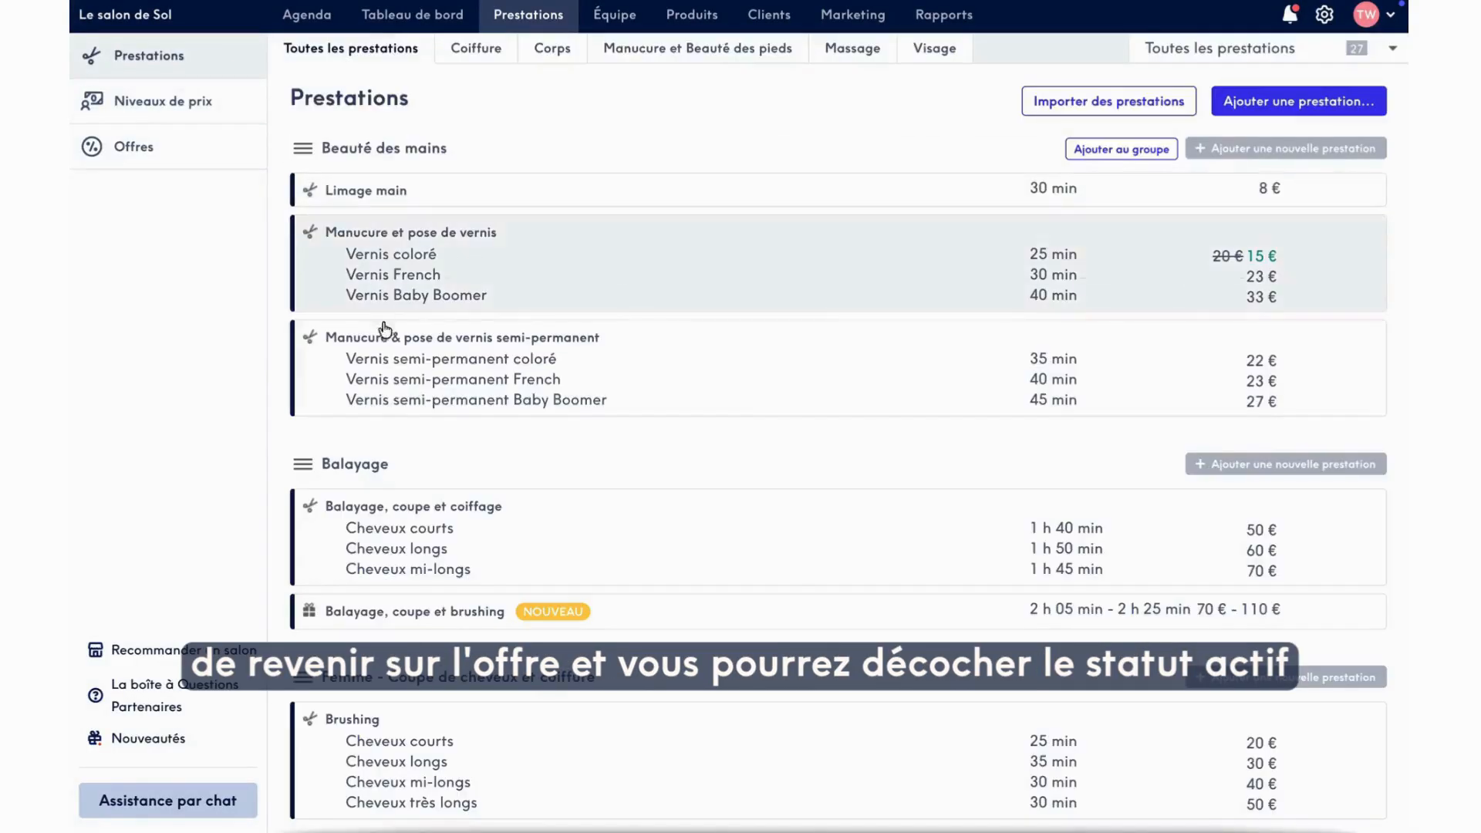
scroll(401, 373, down, 8)
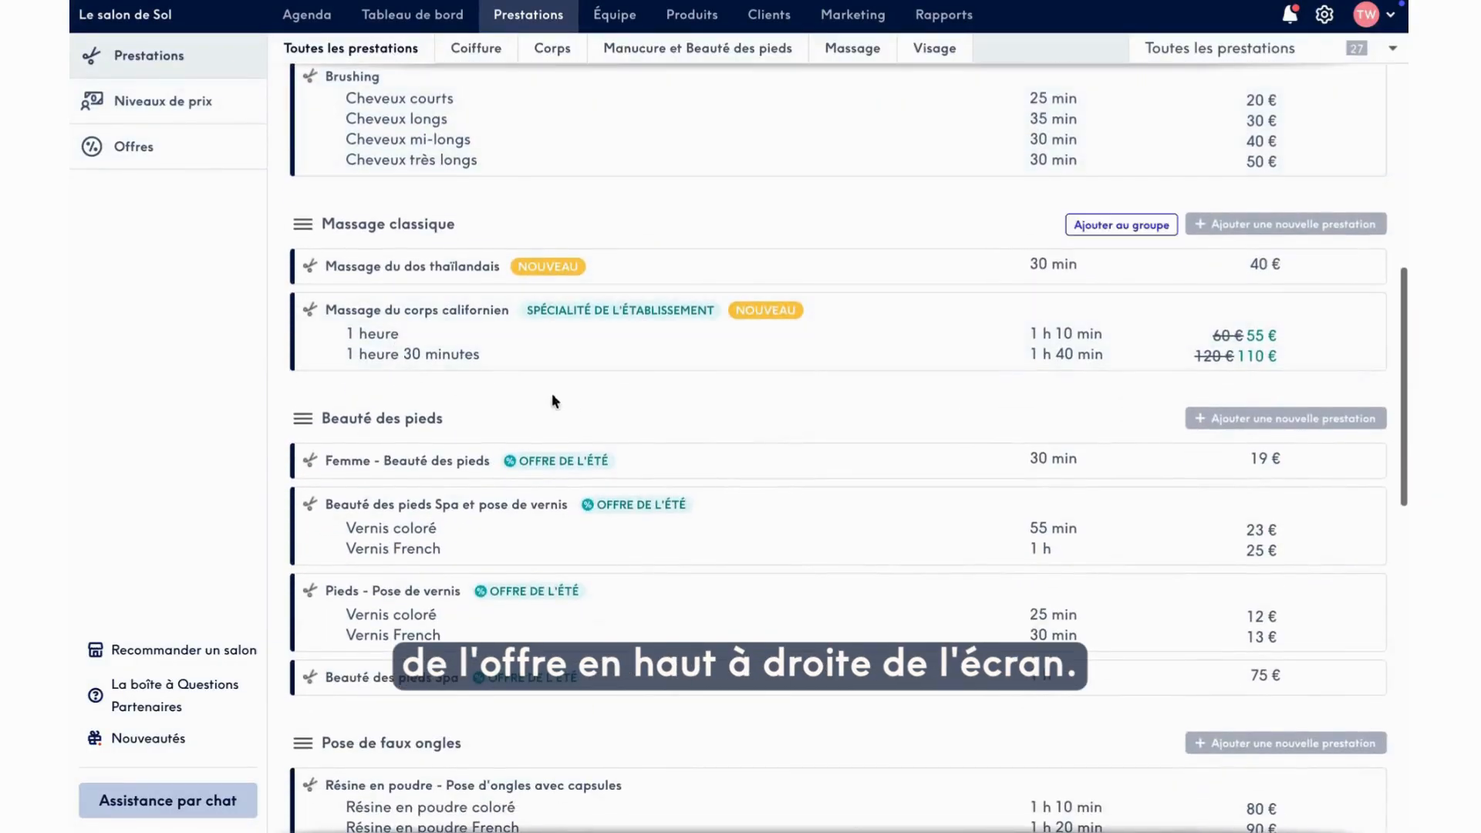